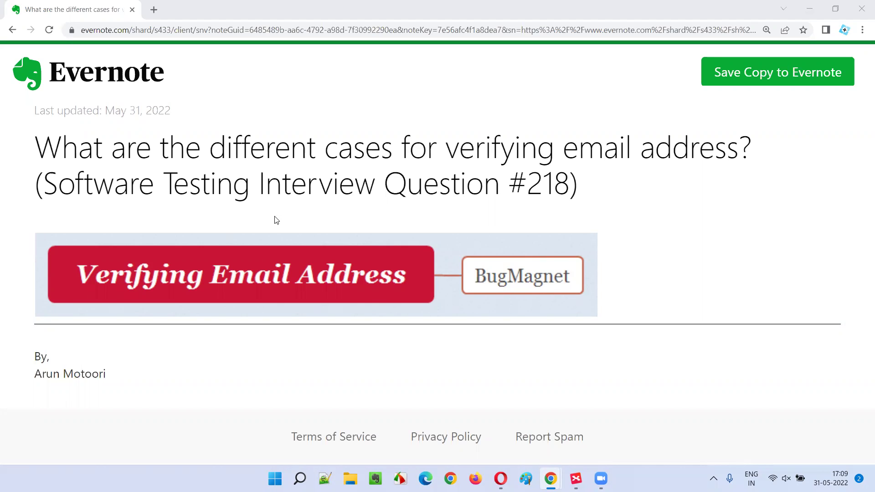
Step: Read the note's title, highlighting question number 218, "different cases" and "verifying email address"
left_click_drag(528, 181, 565, 181)
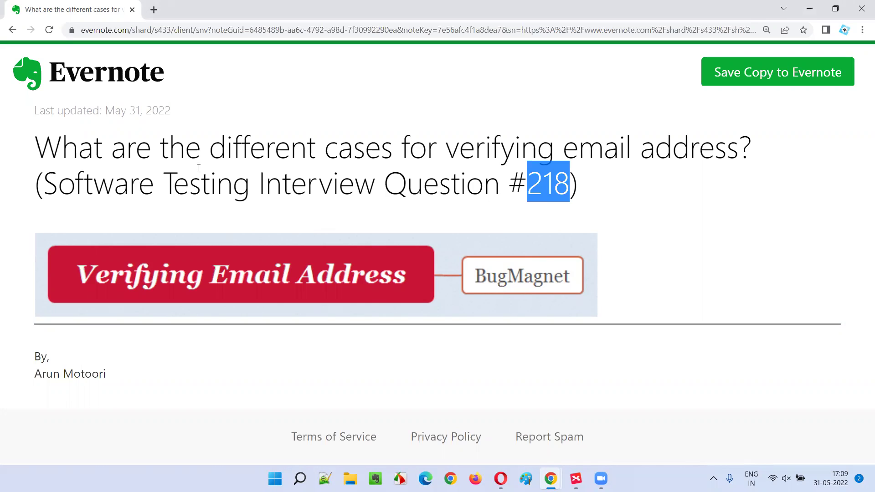
left_click_drag(208, 144, 398, 144)
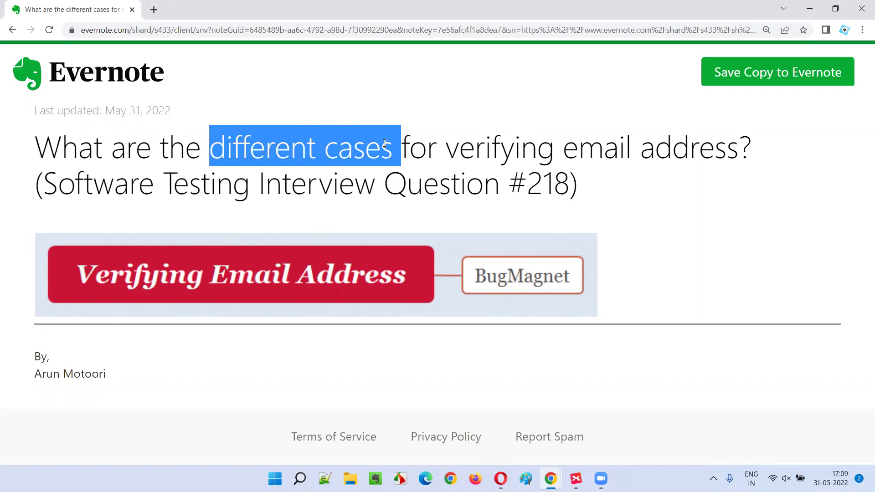
left_click_drag(446, 147, 744, 147)
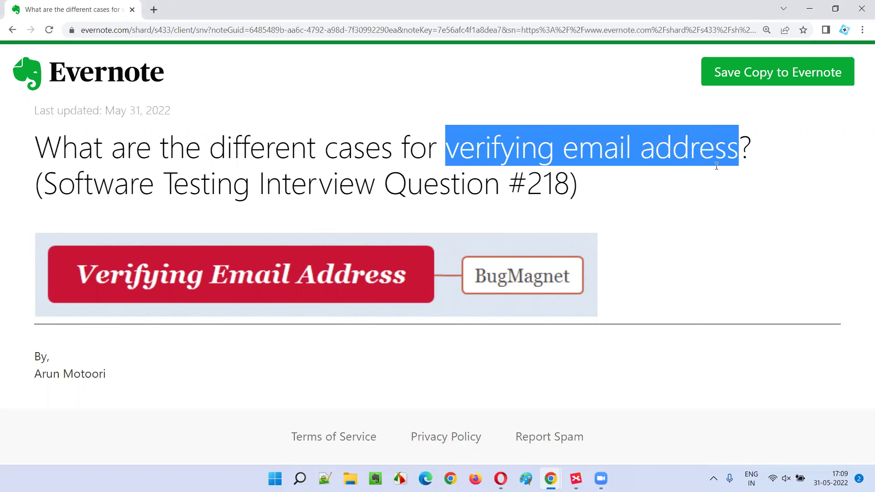
left_click(440, 117)
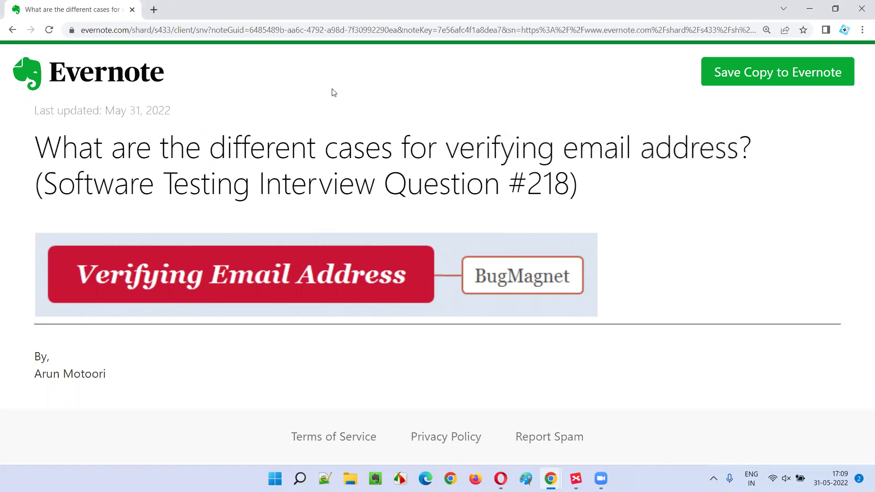
Step: Switch to the Register Account browser window and examine the page heading and the E-Mail field
mouse_move(551, 476)
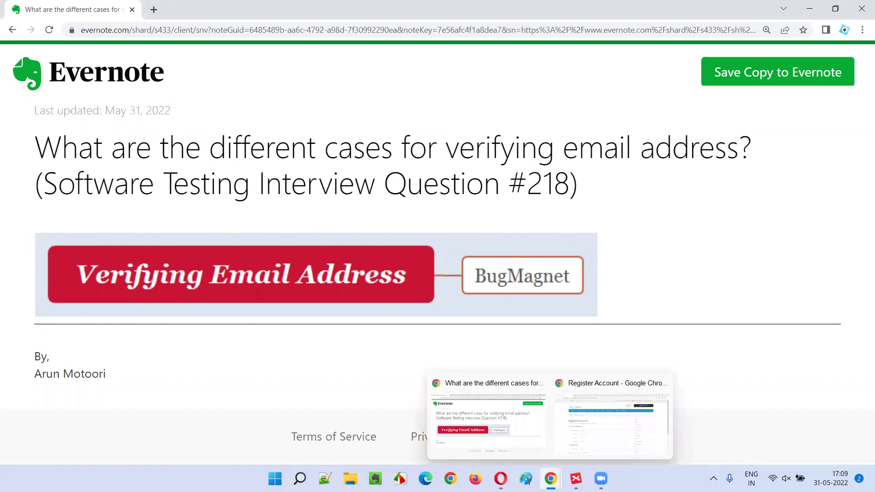
left_click(578, 453)
scroll(303, 186, "down", 2)
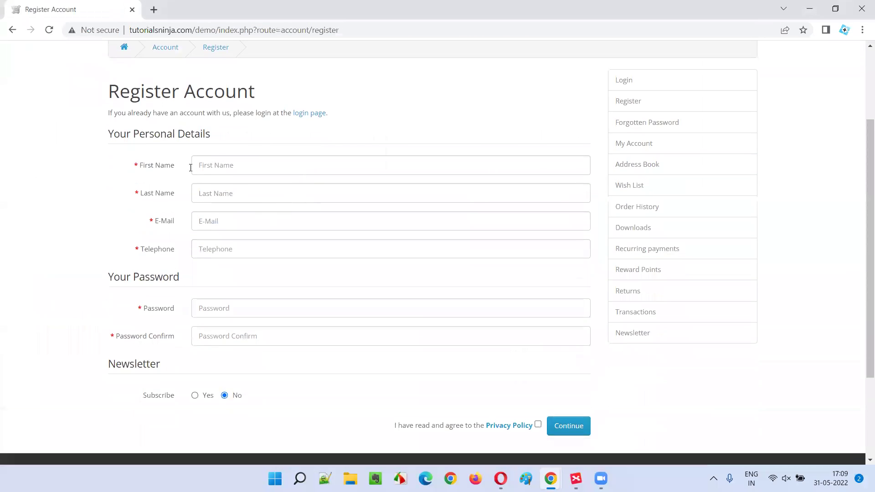
left_click_drag(111, 91, 270, 80)
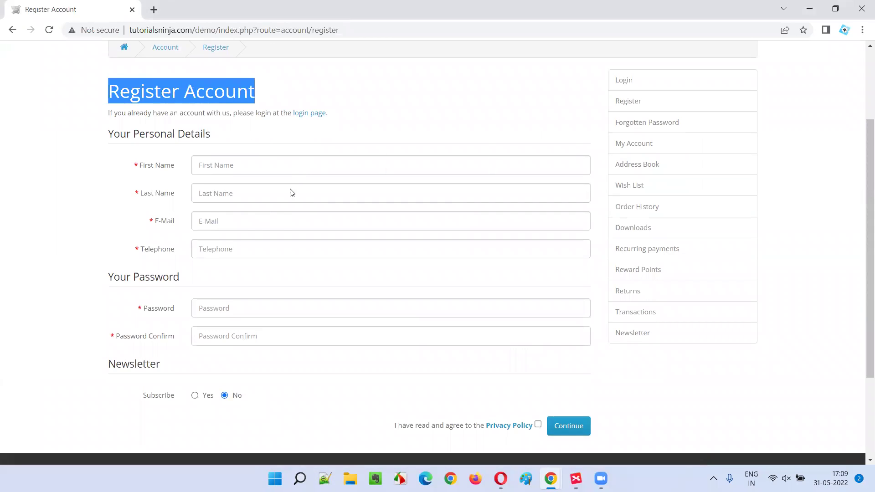
left_click(222, 224)
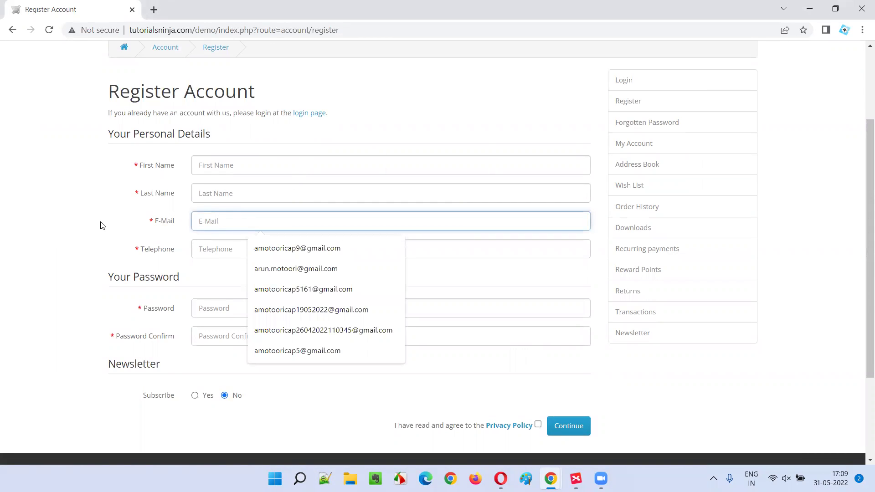
left_click(102, 224)
left_click(211, 222)
left_click(33, 192)
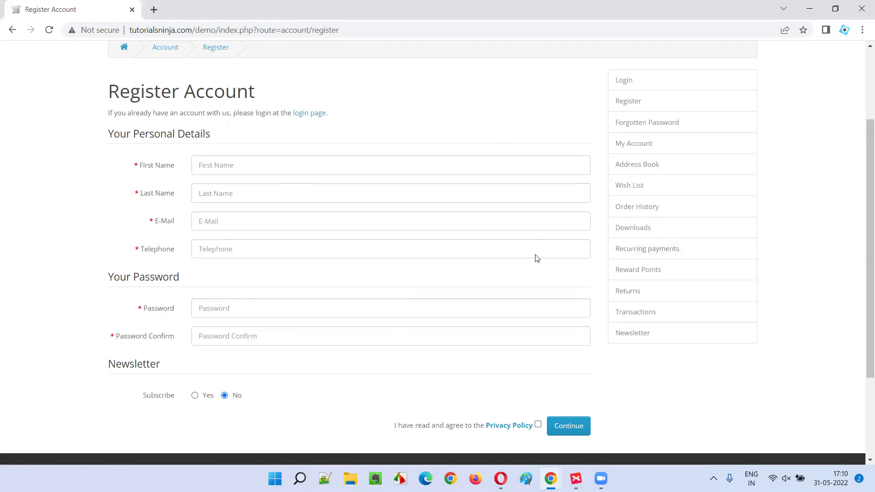
Step: Switch to XMind, select the BugMagnet topic in the mind map, and return to the Register Account page in Chrome
left_click(576, 478)
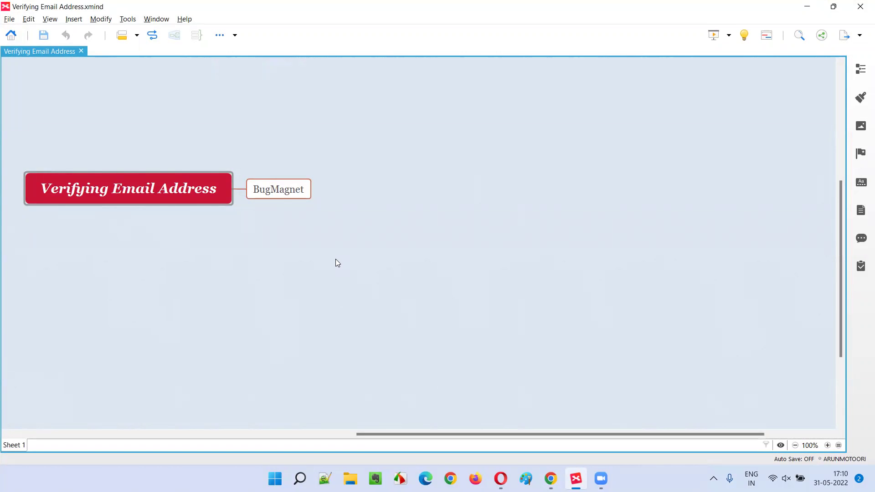
left_click(280, 190)
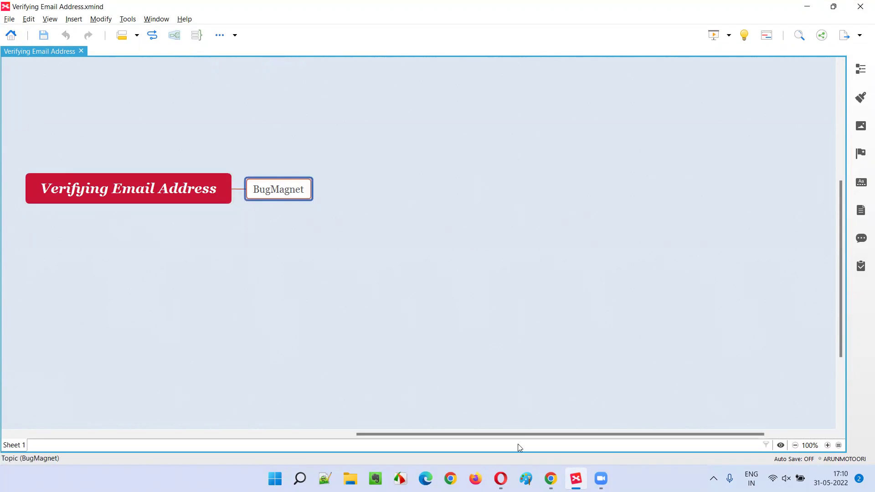
mouse_move(550, 478)
left_click(582, 441)
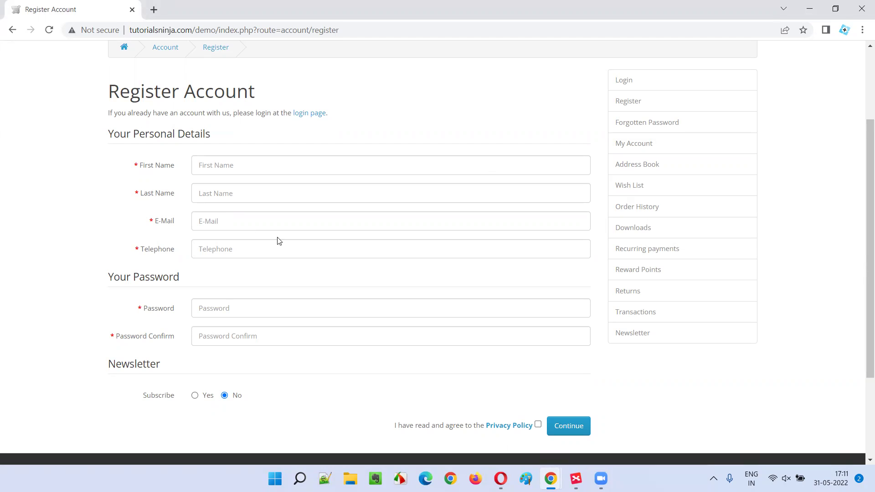
Step: Search Google for BugMagnet in a new browser tab
left_click(154, 10)
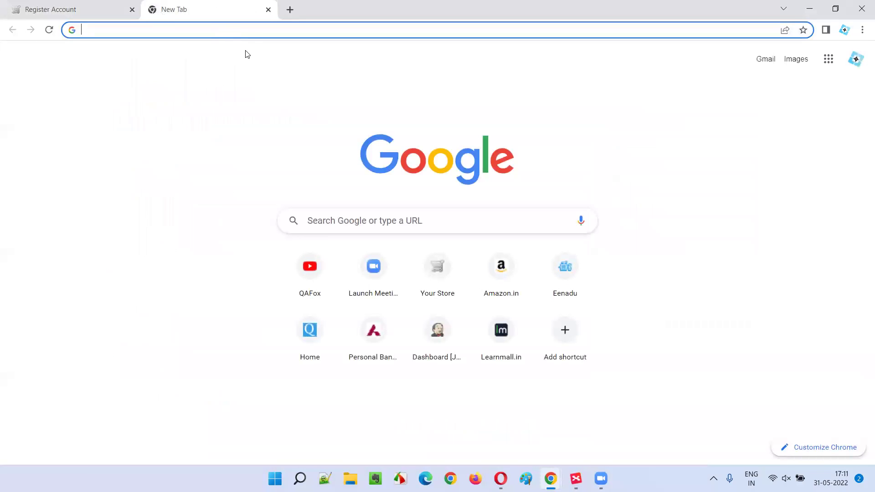
type("Bug")
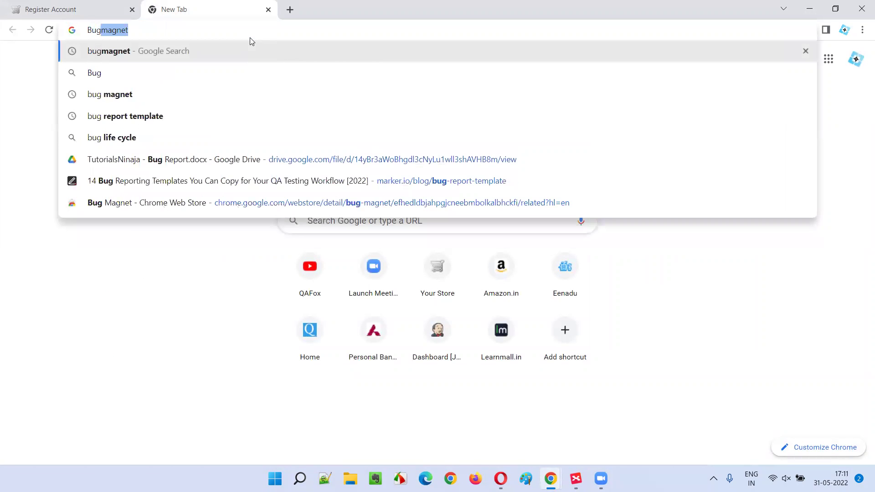
type("Magnet")
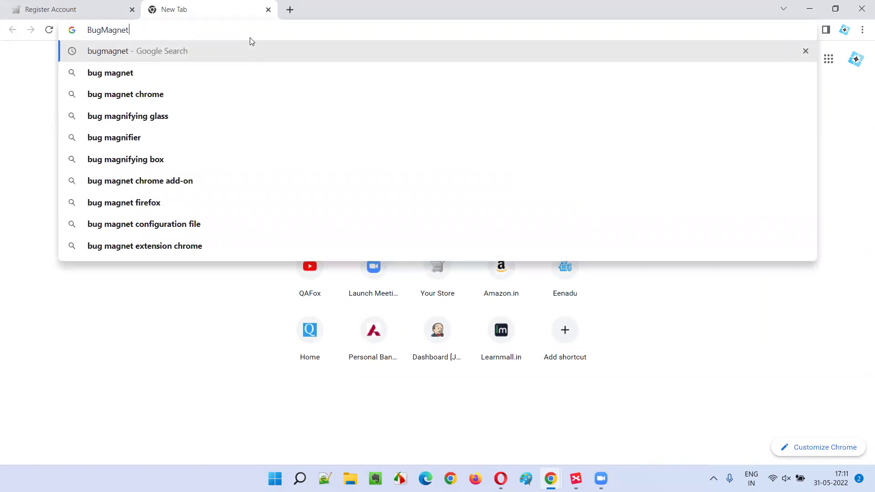
key("Return")
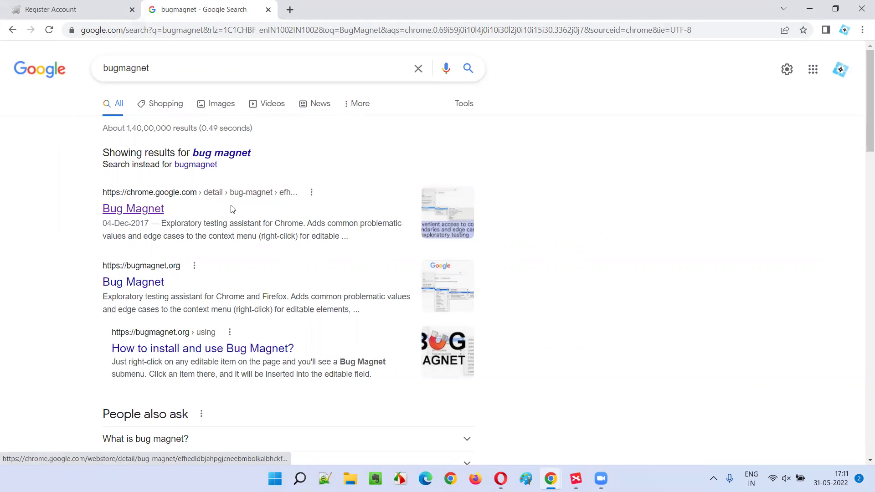
Step: Open the Bug Magnet page in the Chrome Web Store and install the extension
left_click(127, 210)
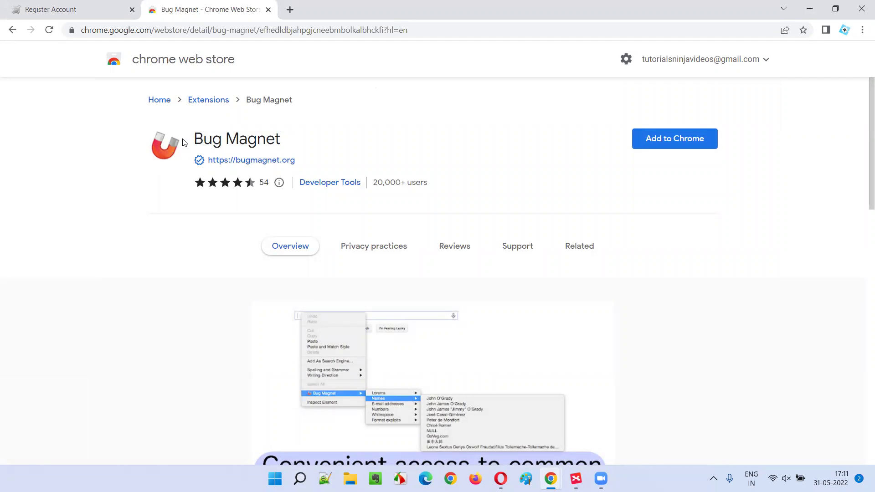
left_click(681, 140)
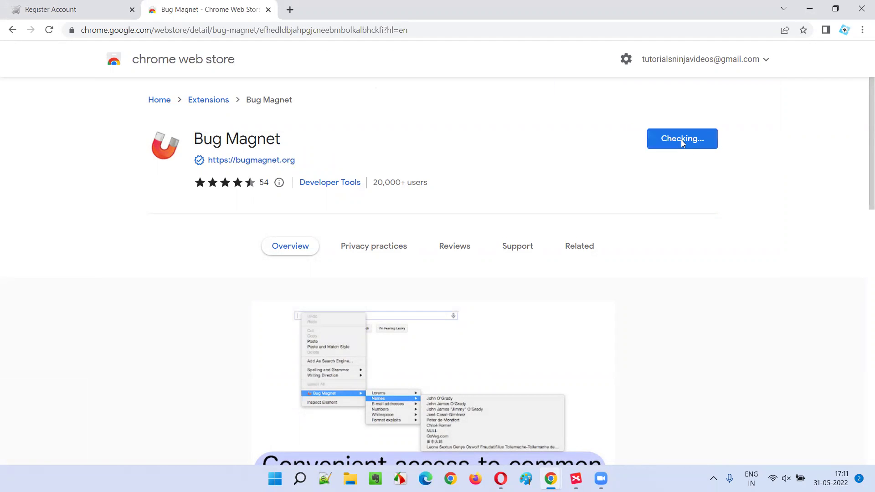
left_click(458, 87)
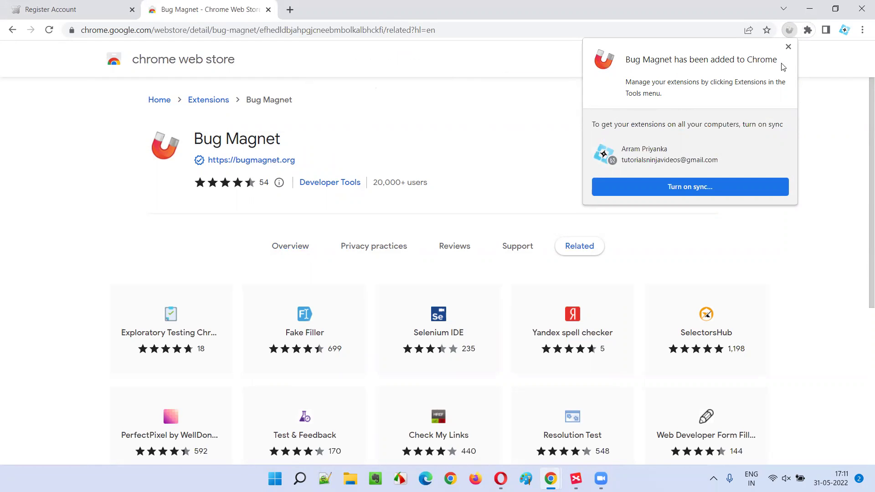
Step: Pin the Bug Magnet extension so it stays visible in the browser
left_click(808, 30)
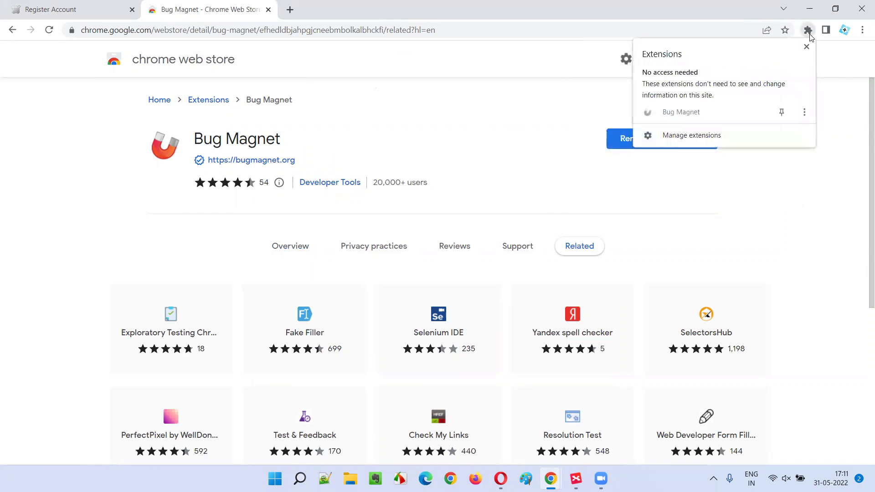
left_click(780, 112)
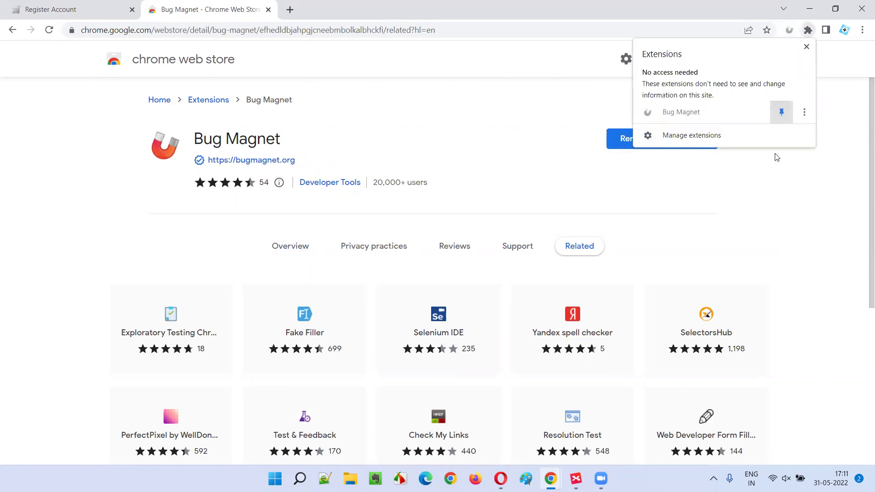
left_click(776, 201)
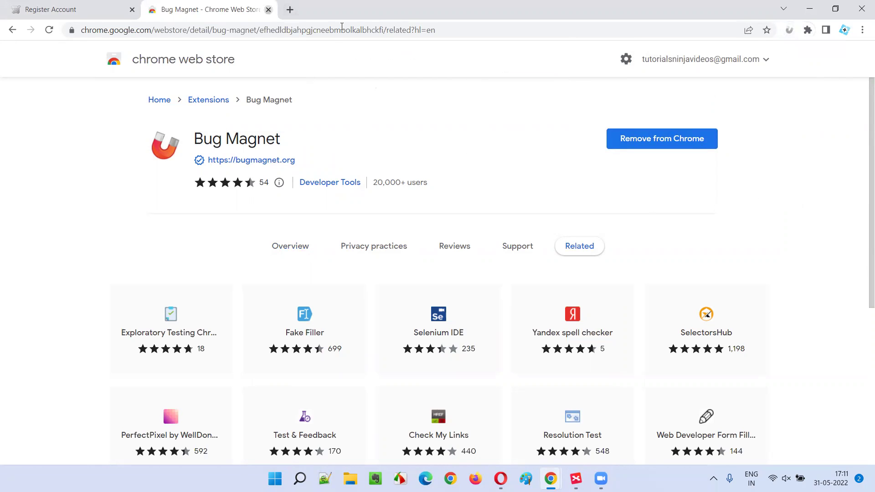
Step: Close the Bug Magnet store tab and the Register Account window, and open a new tab in its own maximized window
key("ctrl+w")
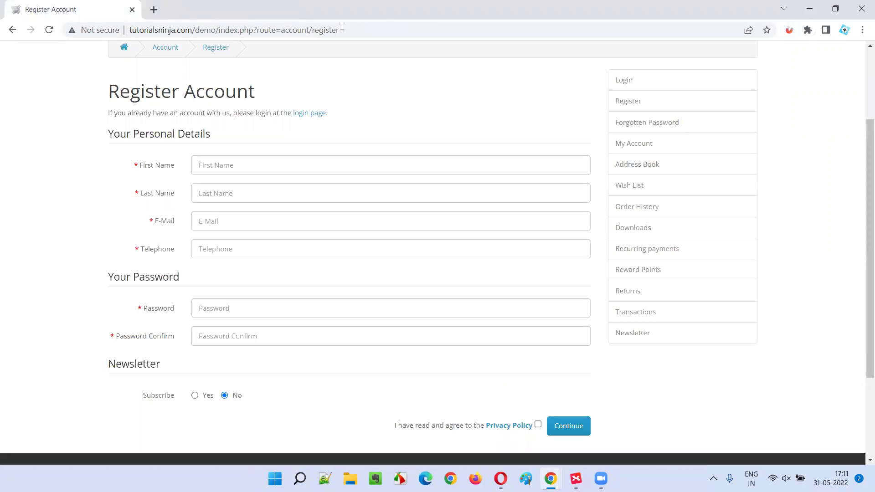
left_click(860, 11)
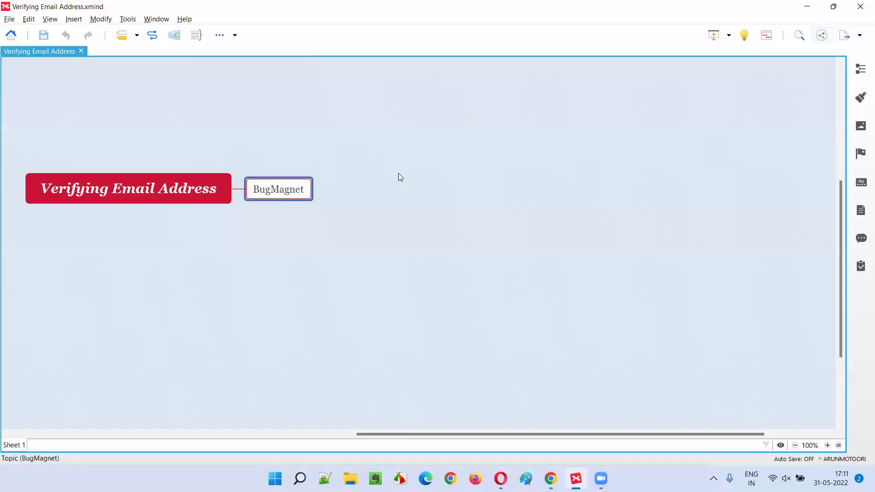
mouse_move(547, 476)
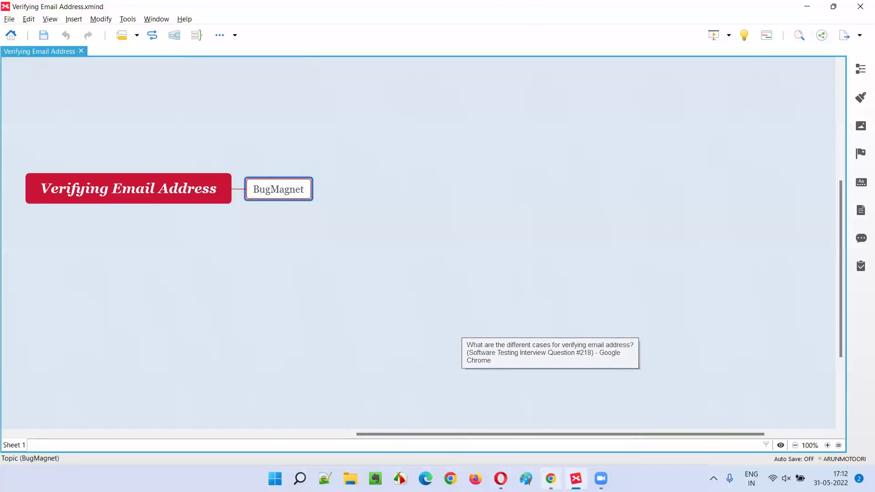
left_click(550, 420)
left_click(150, 9)
left_click_drag(167, 15, 194, 192)
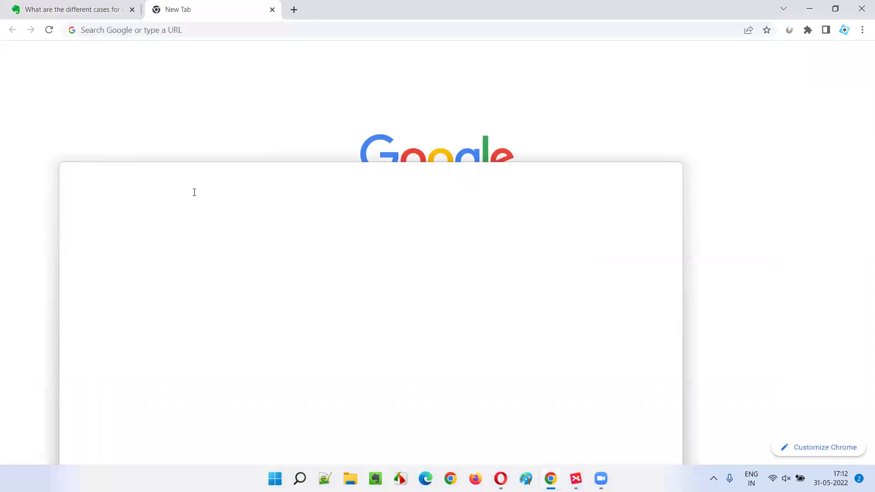
left_click(625, 174)
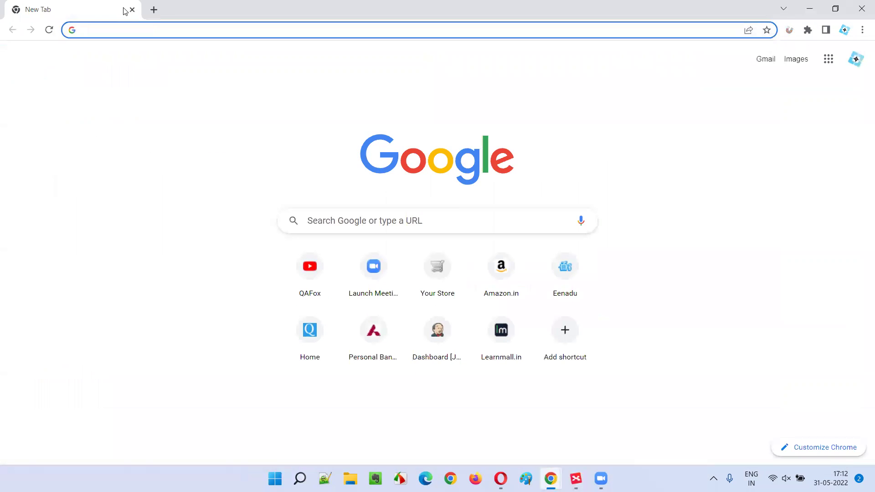
Step: Load tutorialsninja.com/demo and open the store's account registration page
type("tutorialsninja.com/demo")
key("Return")
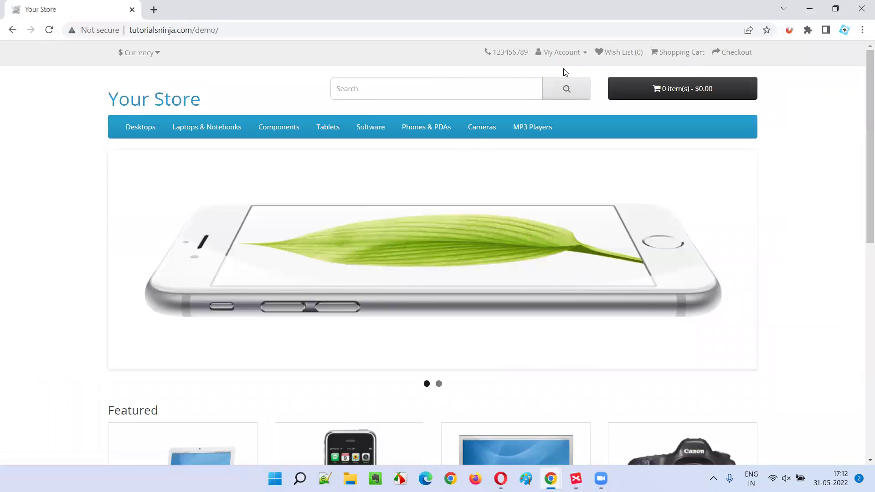
left_click(566, 53)
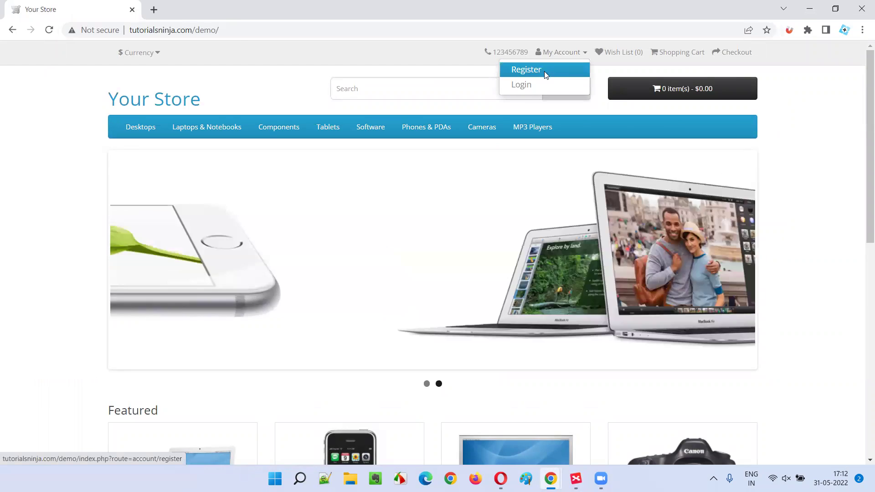
left_click(545, 75)
Step: Examine Bug Magnet's valid and invalid e-mail address test values available for the registration form's E-Mail field
scroll(366, 131, "down", 3)
left_click(243, 216)
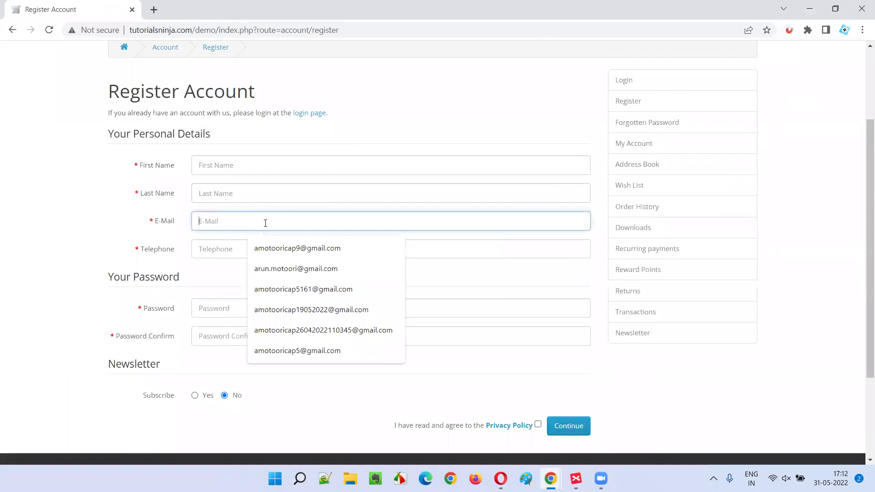
scroll(347, 154, "down", 3)
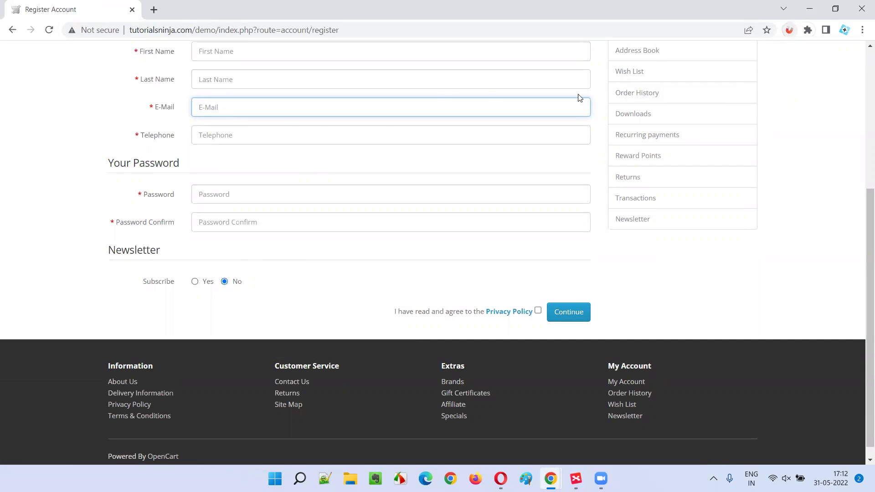
right_click(237, 110)
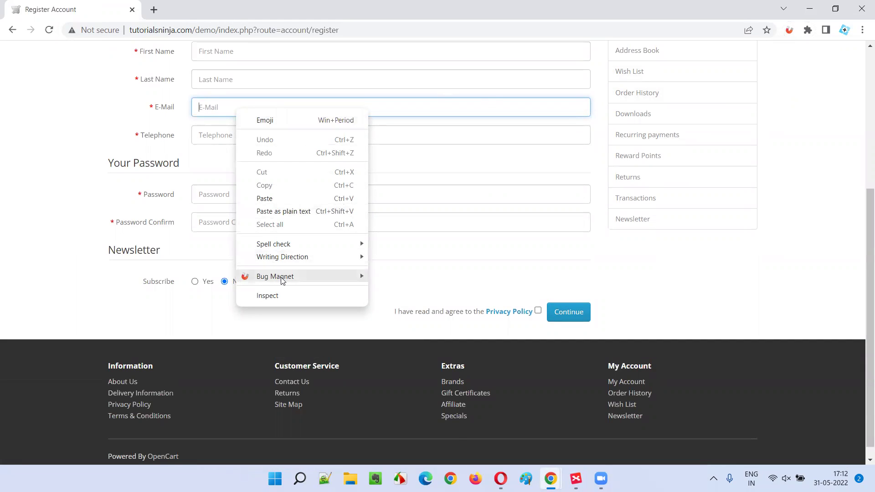
mouse_move(282, 281)
mouse_move(422, 296)
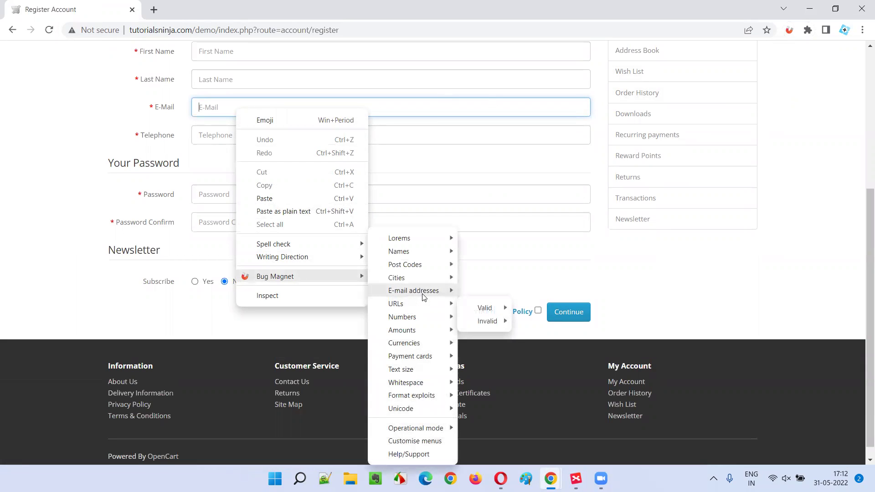
mouse_move(489, 297)
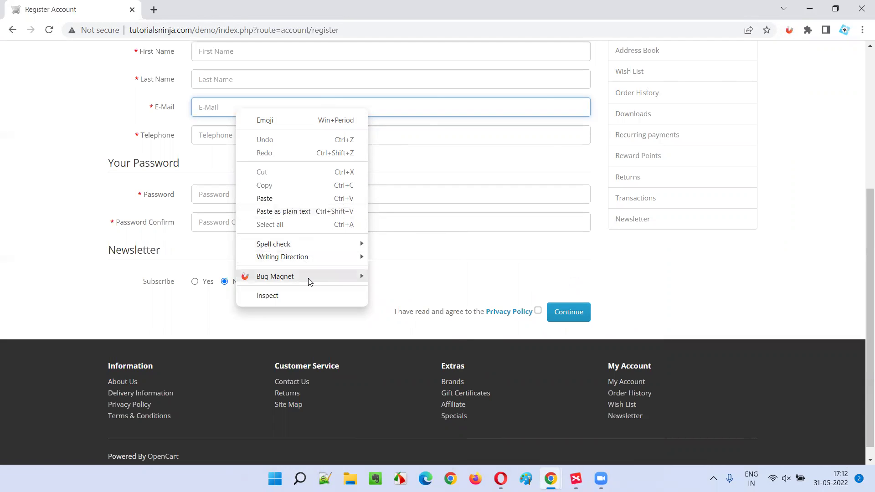
mouse_move(310, 277)
mouse_move(442, 288)
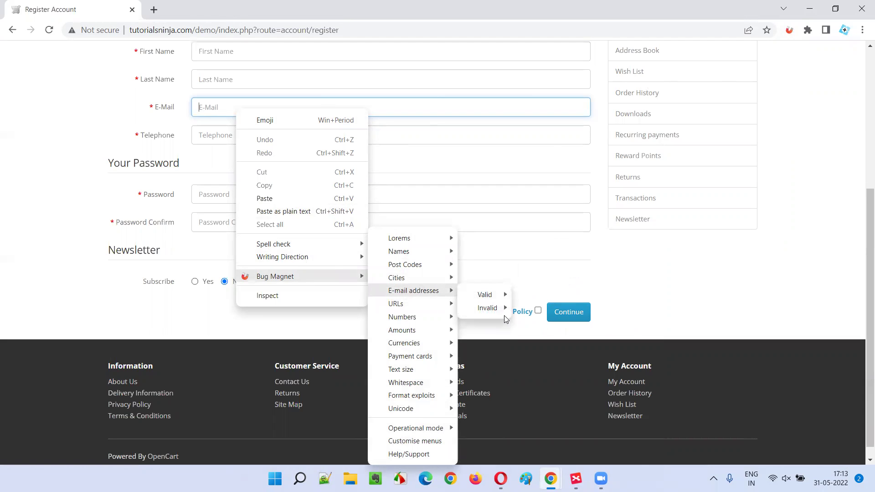
mouse_move(502, 305)
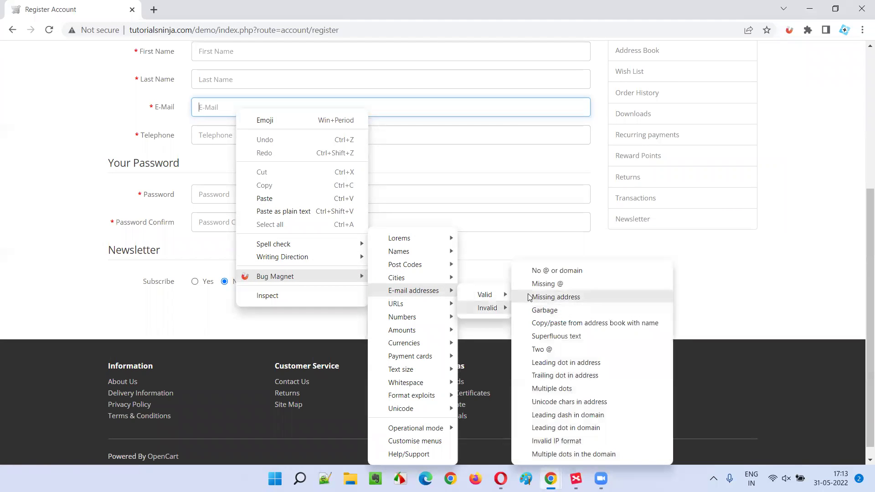
left_click(500, 299)
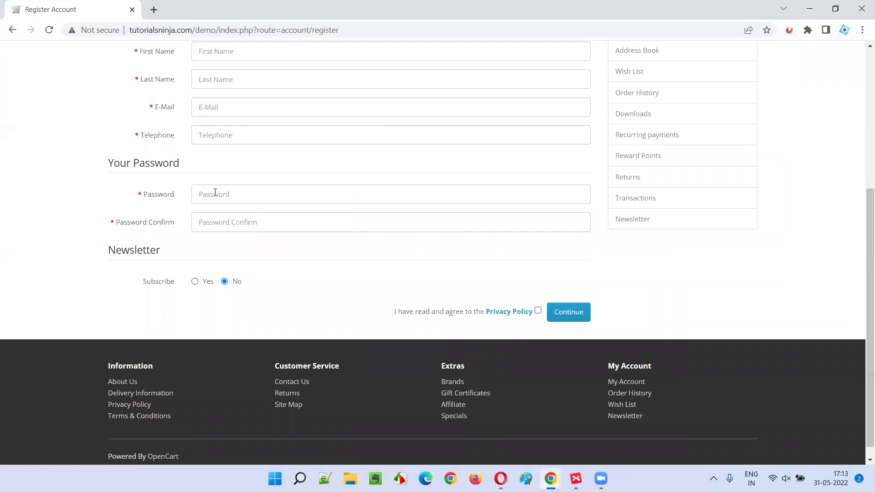
Step: Fill the E-Mail field with Bug Magnet's valid Simple e-mail address and submit the form to check its validation
right_click(229, 107)
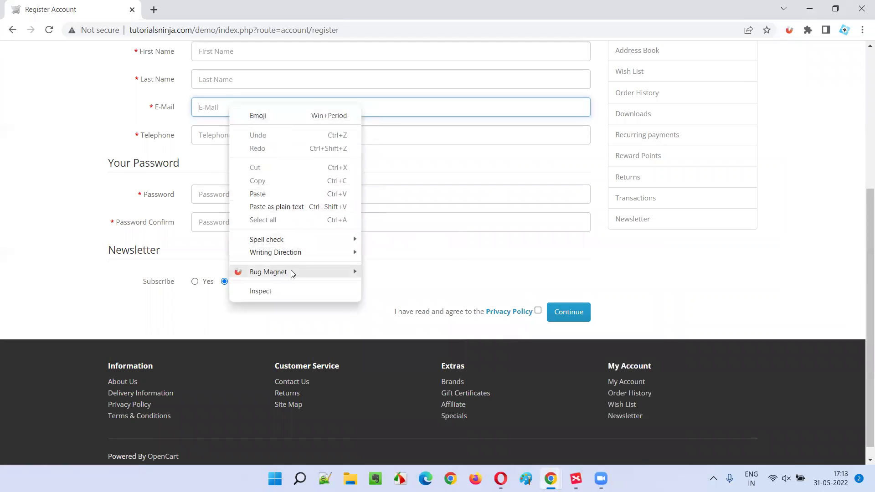
mouse_move(423, 296)
mouse_move(493, 295)
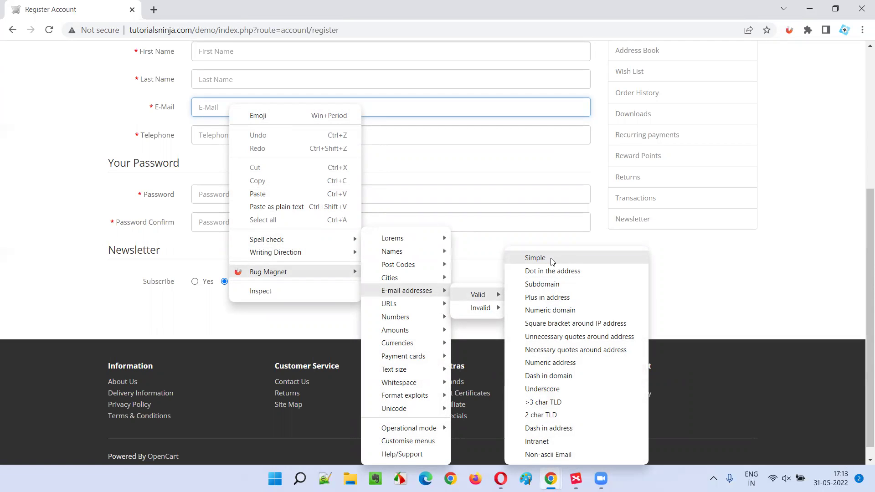
left_click(535, 258)
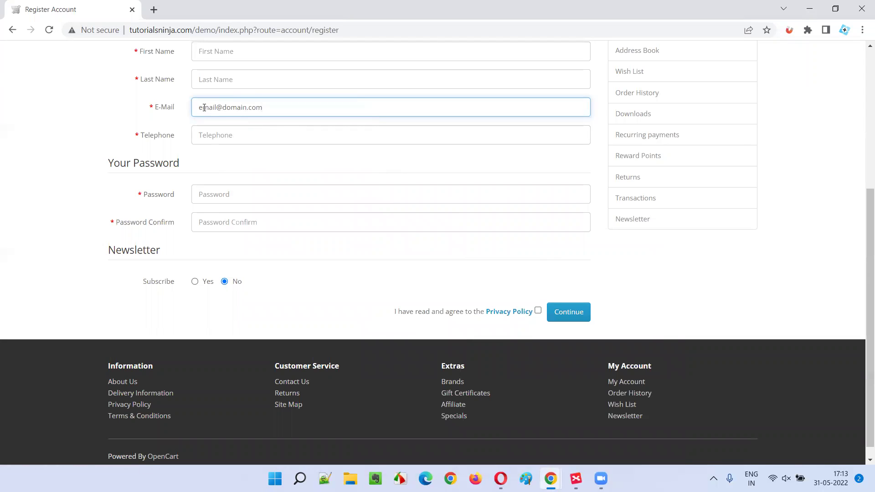
left_click_drag(201, 106, 294, 107)
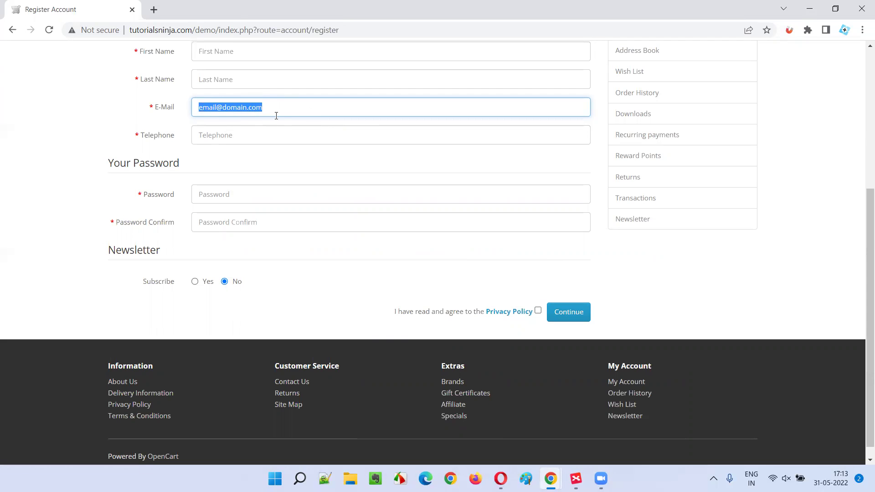
left_click(557, 317)
scroll(277, 286, "down", 3)
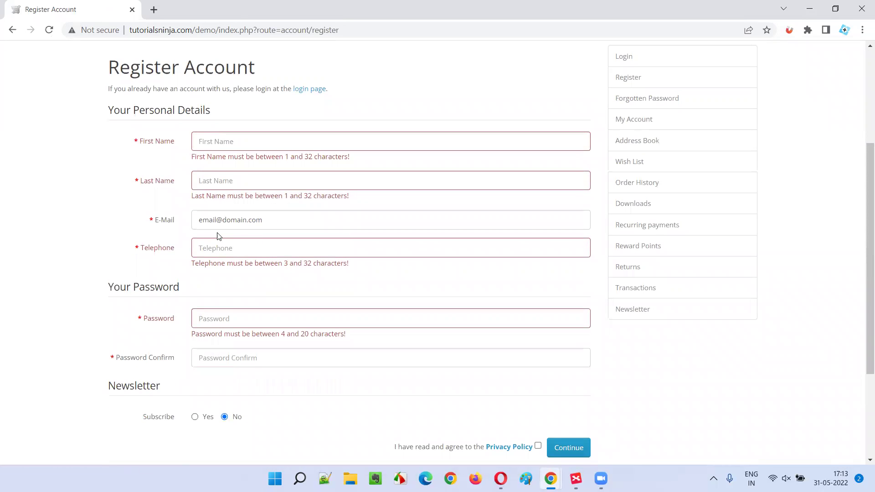
Step: Replace the E-Mail entry with Bug Magnet's valid "Dot in the address" test value
left_click_drag(199, 217, 296, 222)
key("BackSpace")
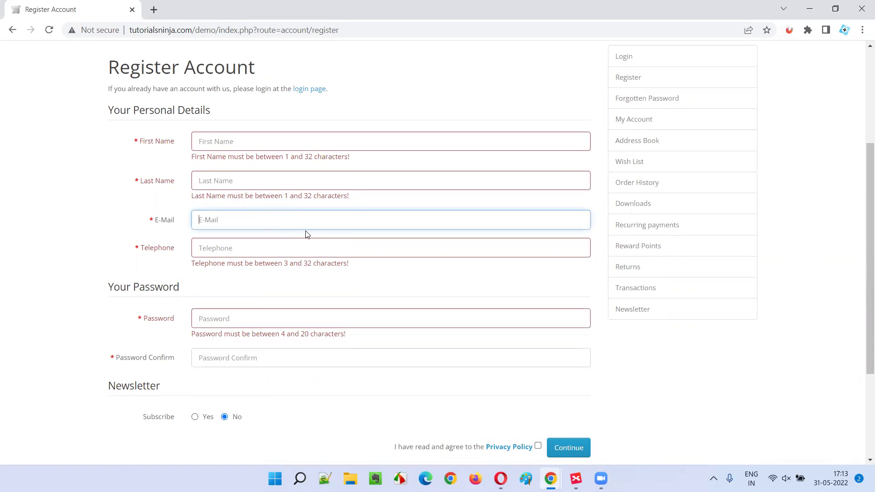
right_click(244, 222)
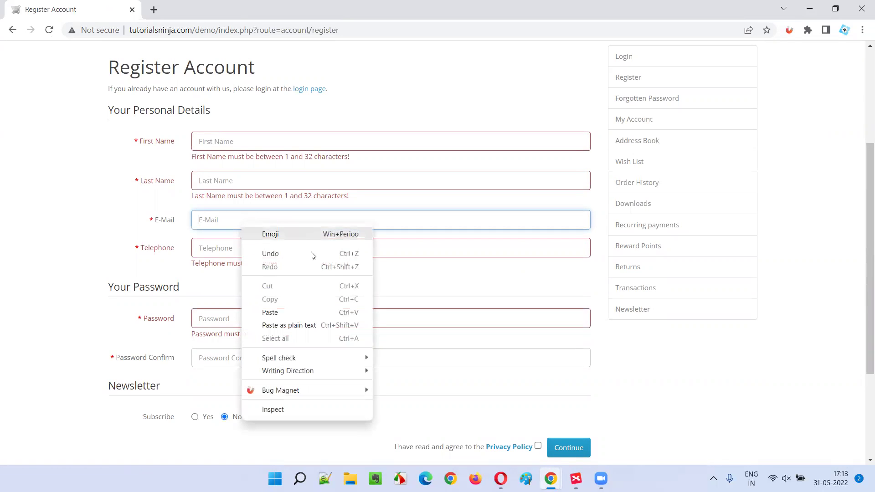
mouse_move(327, 390)
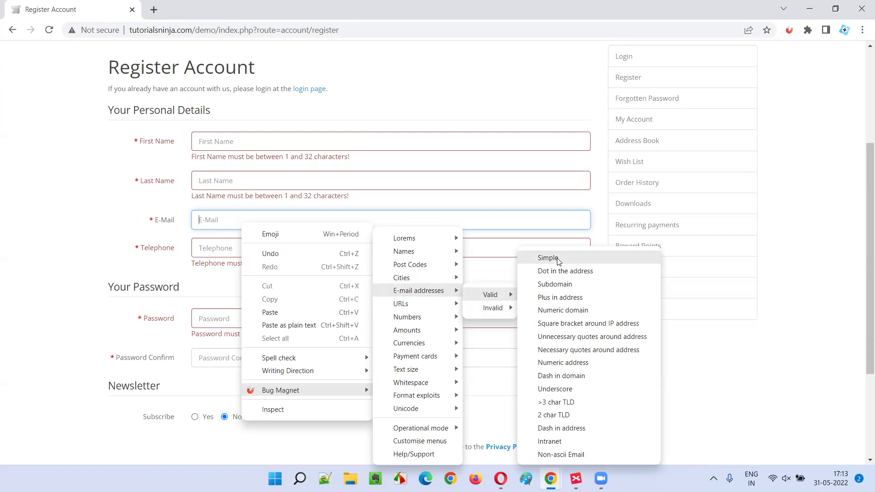
left_click(568, 273)
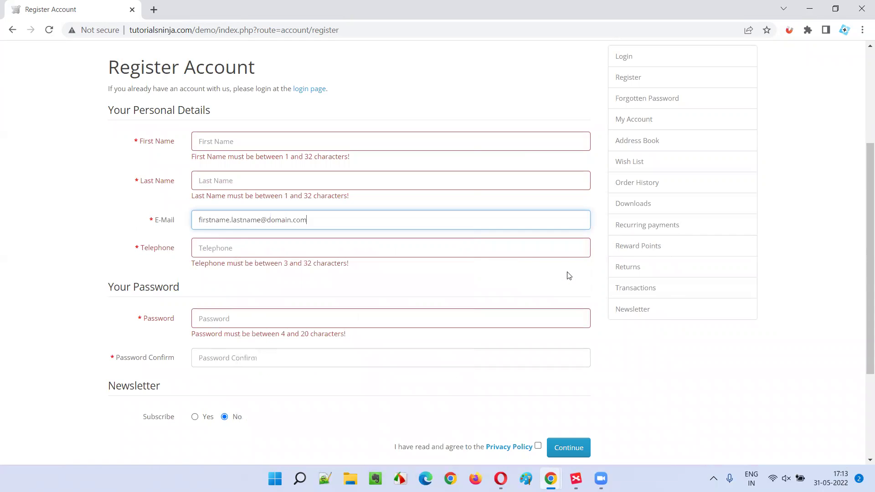
Step: Submit the registration form with the dotted address and check the E-Mail field's validation
left_click_drag(199, 220, 260, 222)
left_click(237, 226)
double_click(231, 220)
key("ctrl+a")
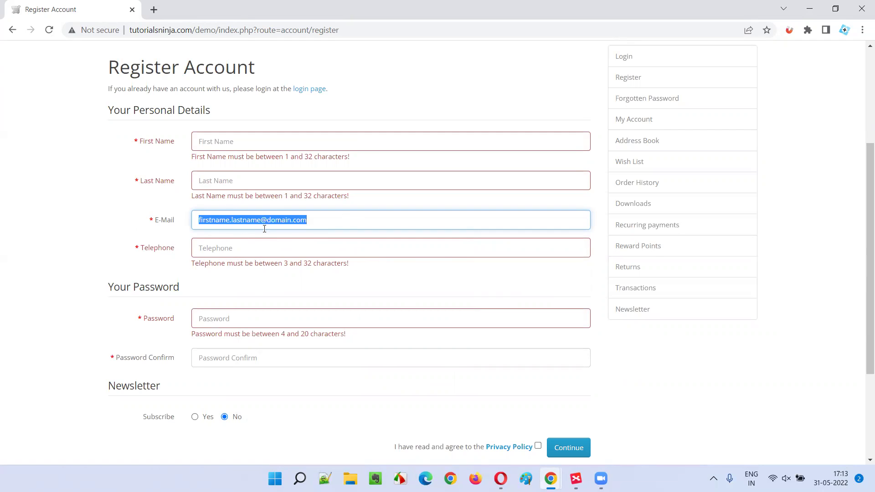
left_click(563, 449)
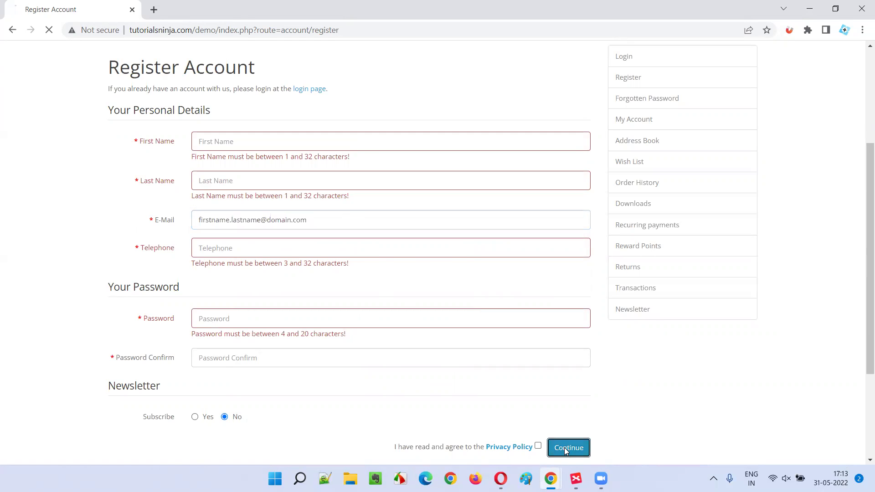
scroll(280, 346, "down", 2)
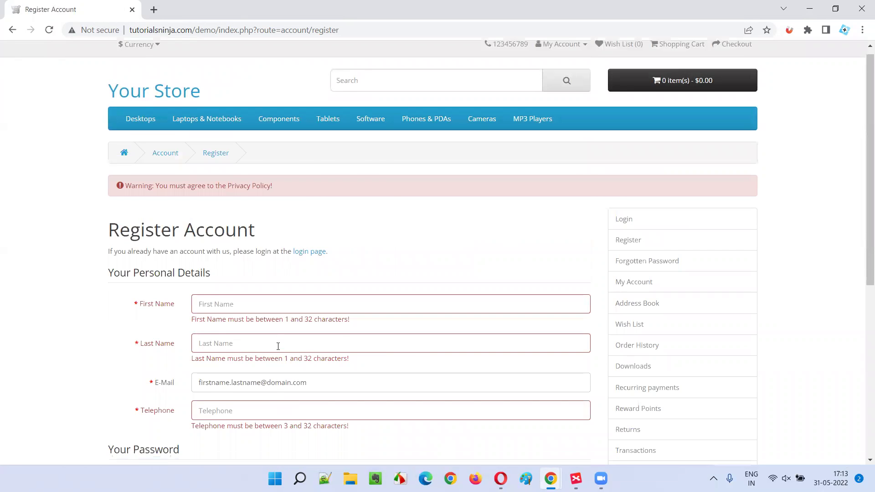
Step: Clear the E-Mail field and fill it with Bug Magnet's valid Subdomain e-mail address
left_click(327, 277)
key("ctrl+a")
key("BackSpace")
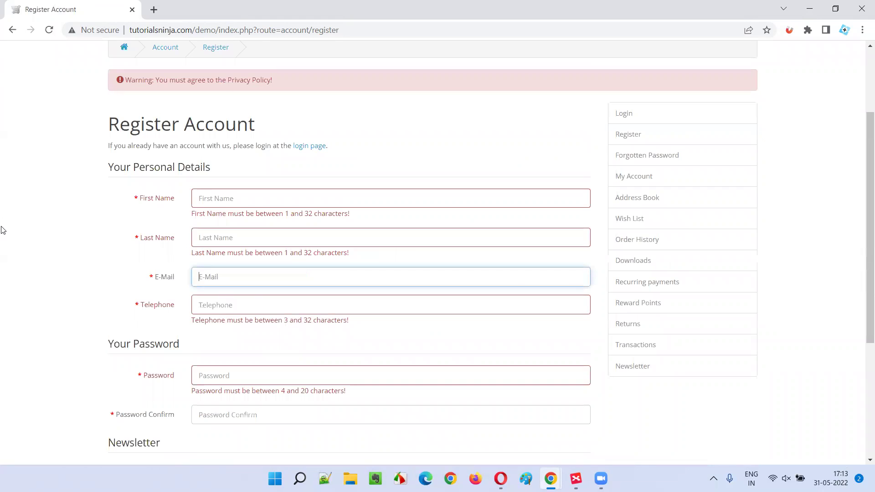
right_click(211, 281)
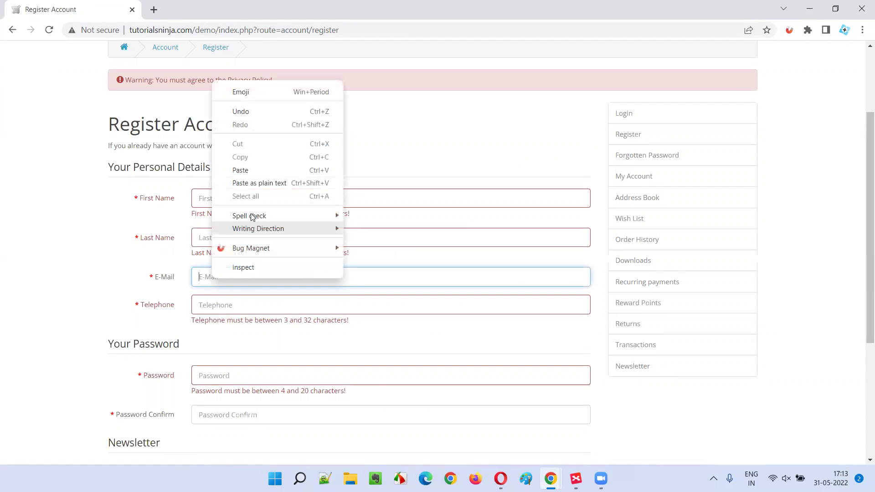
mouse_move(268, 250)
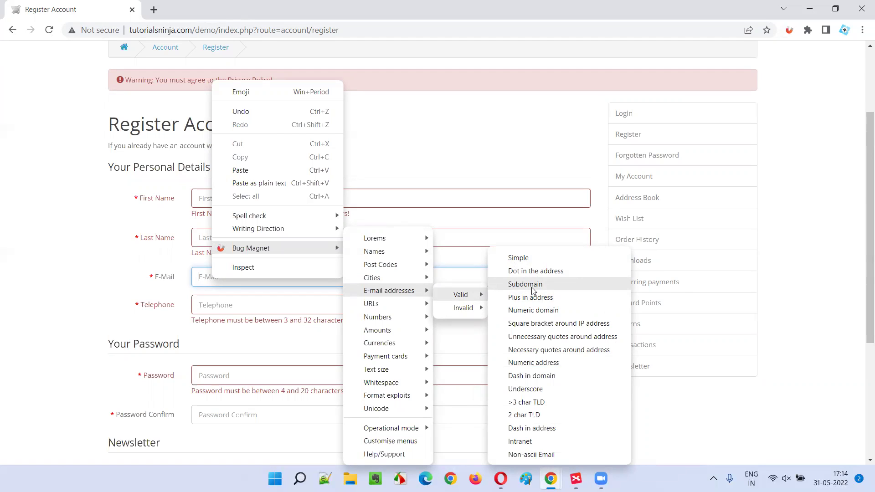
left_click(532, 286)
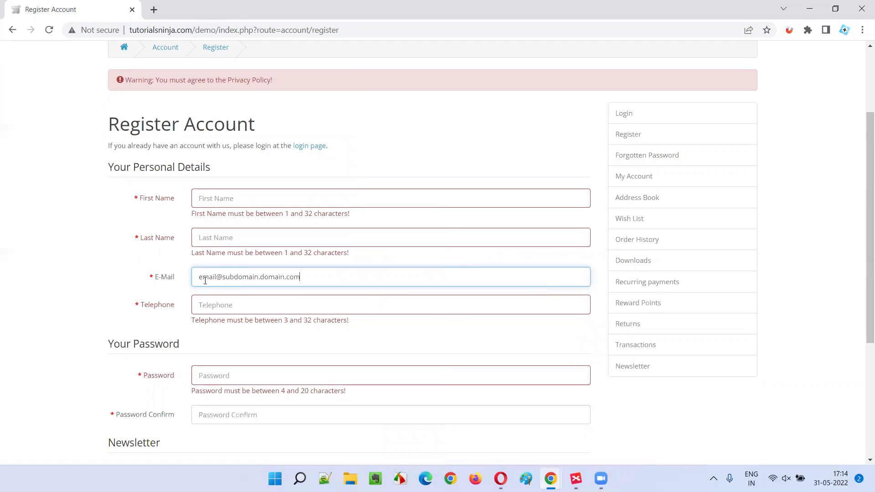
Step: Submit the registration form with the subdomain address and check the E-Mail field's validation
left_click_drag(200, 281, 319, 276)
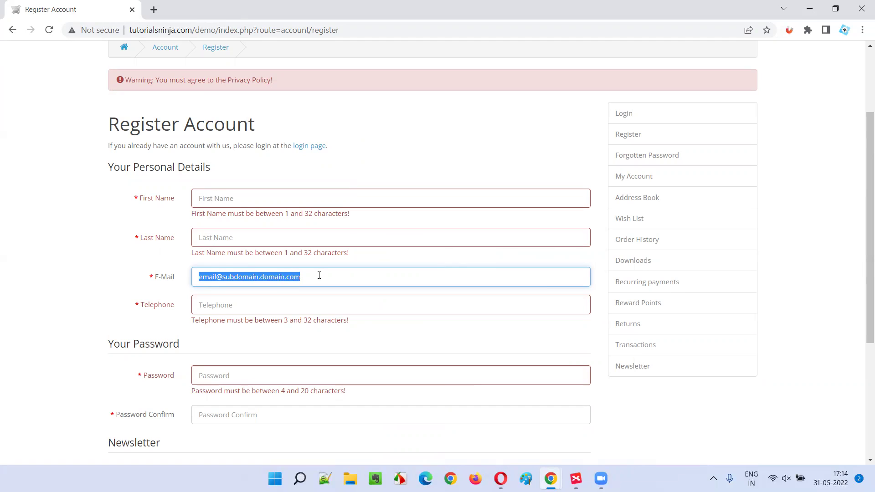
left_click(260, 277)
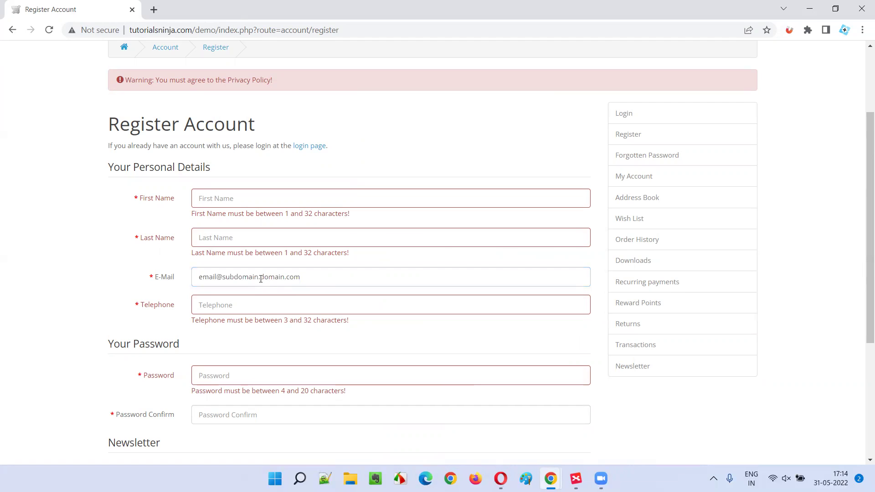
left_click_drag(312, 278, 29, 255)
scroll(446, 318, "down", 1)
scroll(446, 318, "down", 3)
left_click(565, 337)
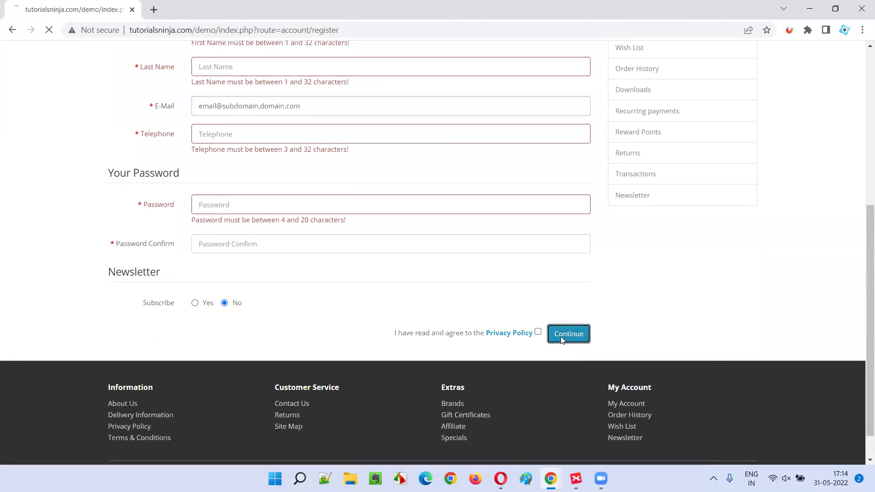
scroll(301, 282, "down", 4)
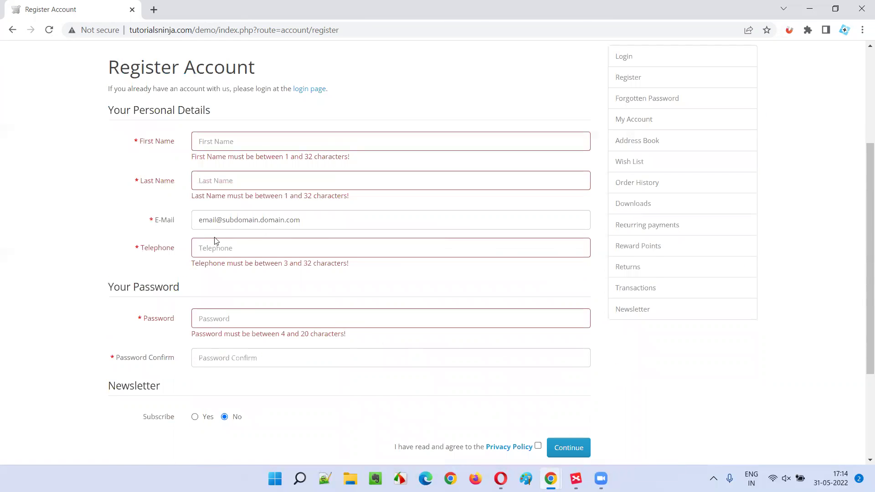
Step: Replace the E-Mail entry with Bug Magnet's valid "Plus in address" value and submit the form to check its validation
left_click_drag(304, 220, 87, 212)
key("BackSpace")
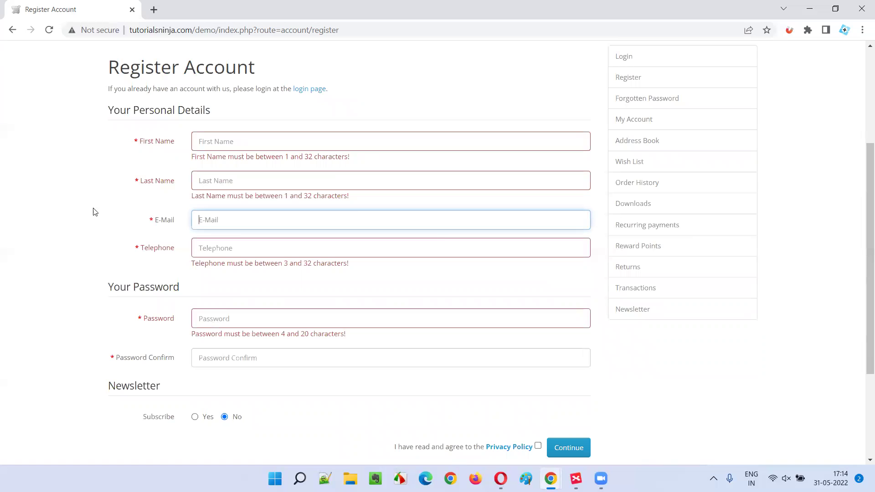
right_click(223, 220)
mouse_move(282, 388)
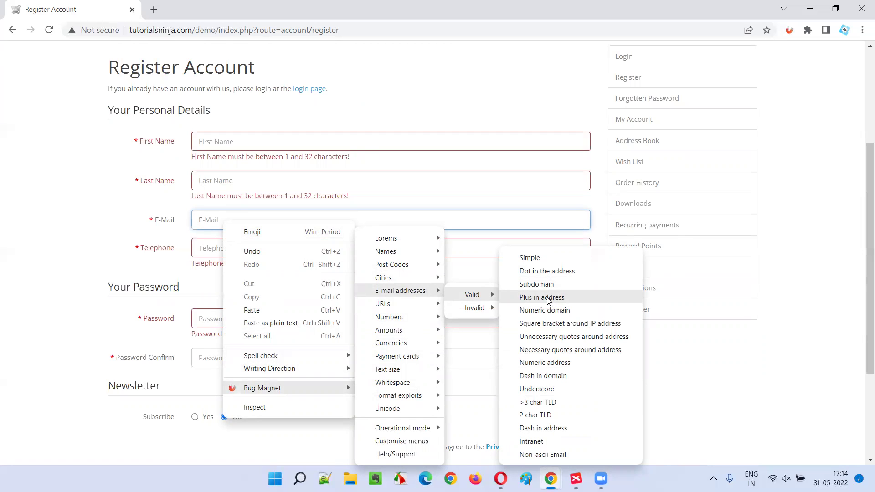
left_click(548, 301)
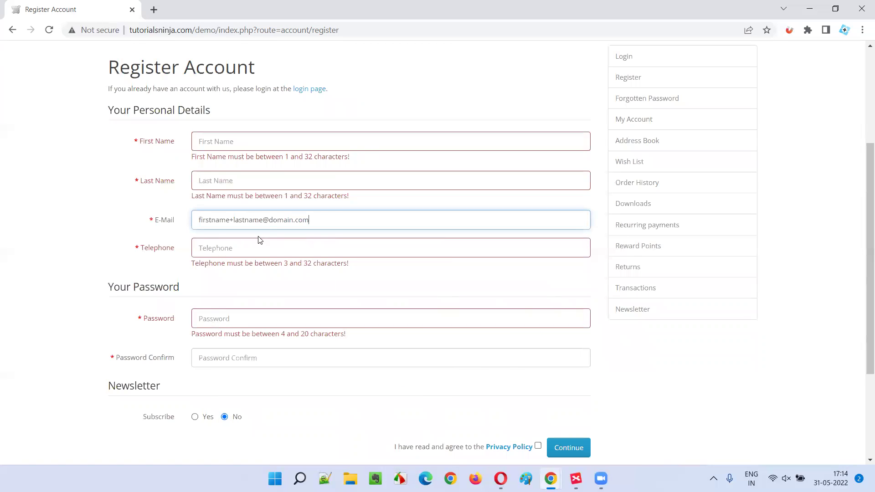
double_click(232, 218)
left_click(567, 447)
scroll(400, 310, "down", 5)
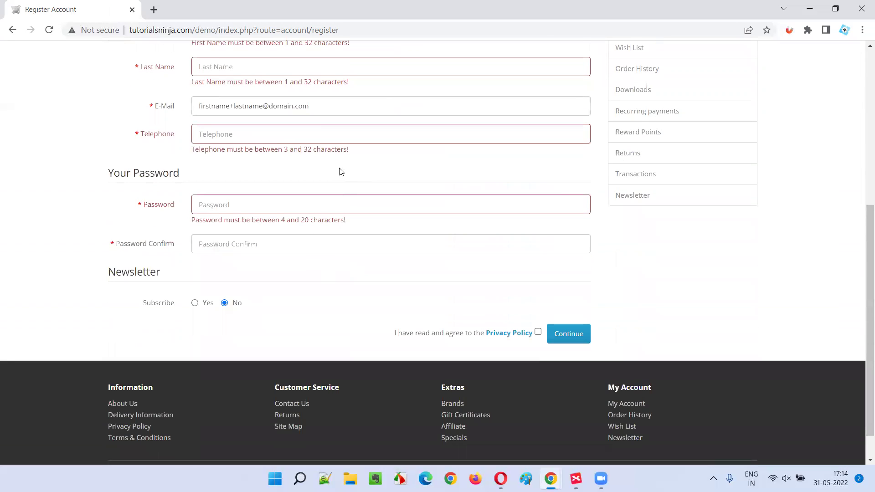
Step: Replace the E-Mail entry with Bug Magnet's valid "Numeric domain" test value
left_click_drag(318, 103, 97, 97)
key("BackSpace")
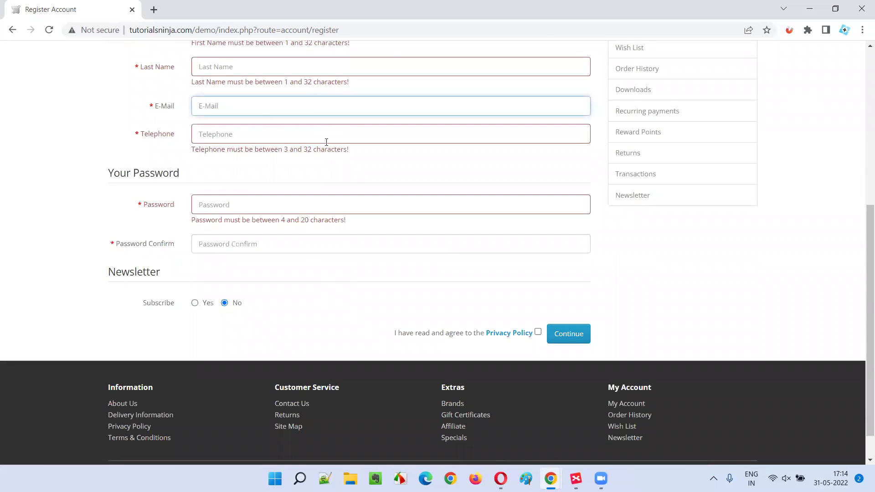
right_click(244, 108)
mouse_move(302, 275)
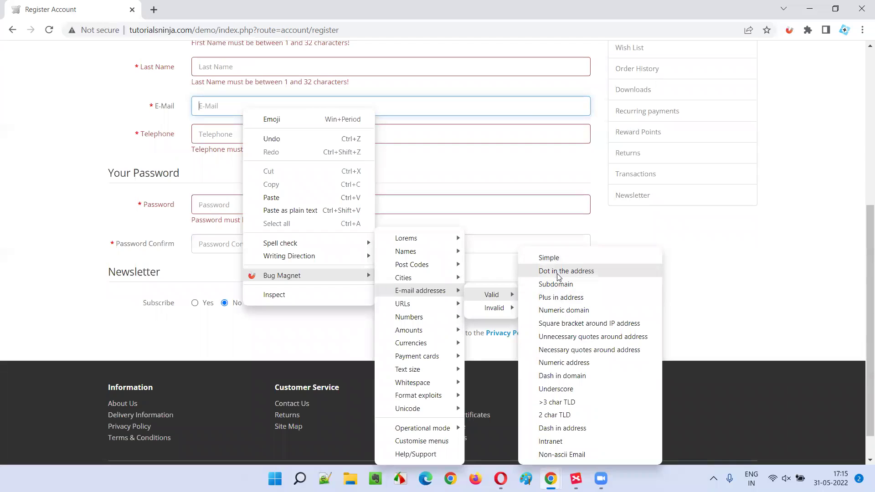
left_click(577, 312)
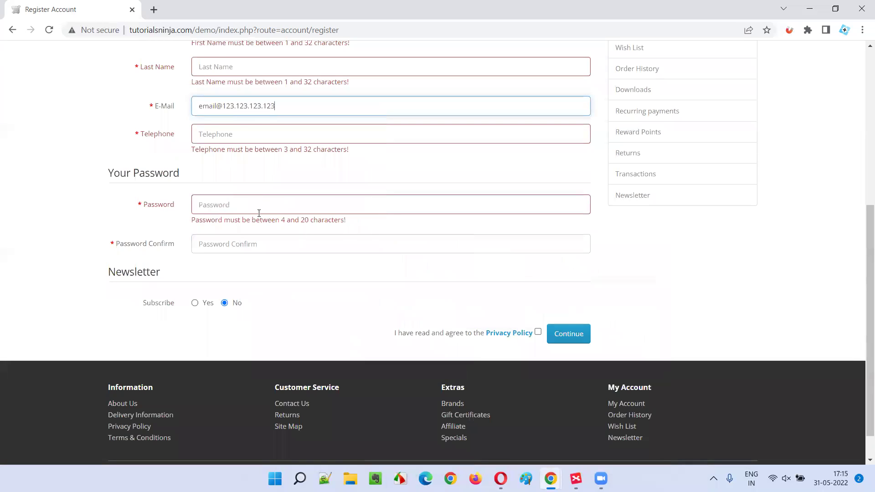
Step: Submit the registration form with the numeric domain address and check the E-Mail field's validation
left_click_drag(199, 108, 282, 104)
left_click(239, 106)
left_click(568, 334)
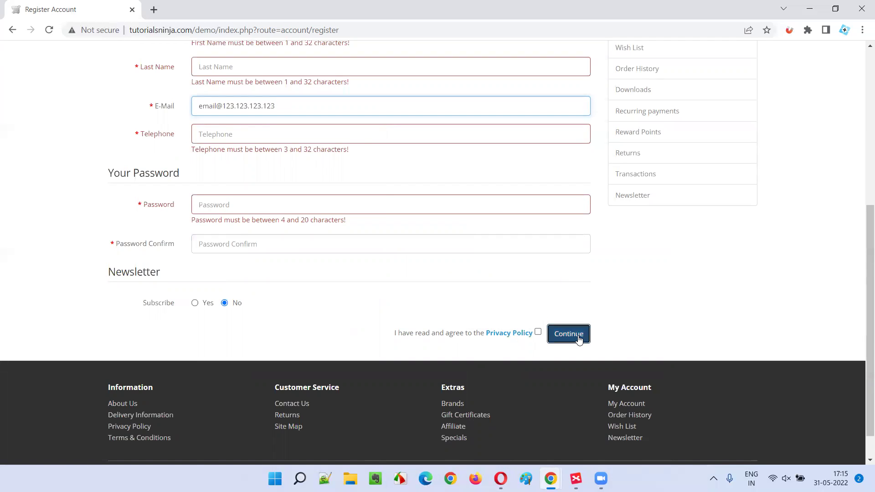
scroll(404, 260, "down", 3)
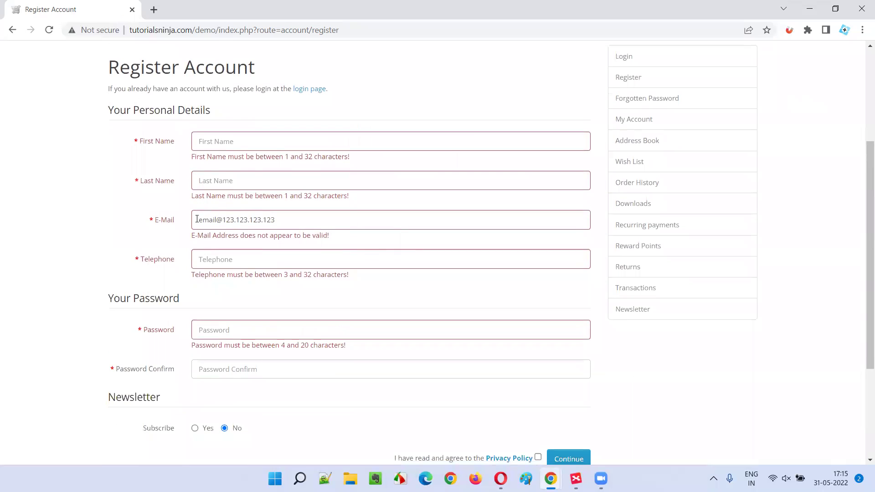
left_click_drag(197, 219, 293, 223)
left_click_drag(193, 237, 358, 240)
Step: Replace the E-Mail entry with Bug Magnet's valid "Square bracket around IP address" value and submit the form to check its validation
left_click(262, 219)
key("ctrl+a")
key("BackSpace")
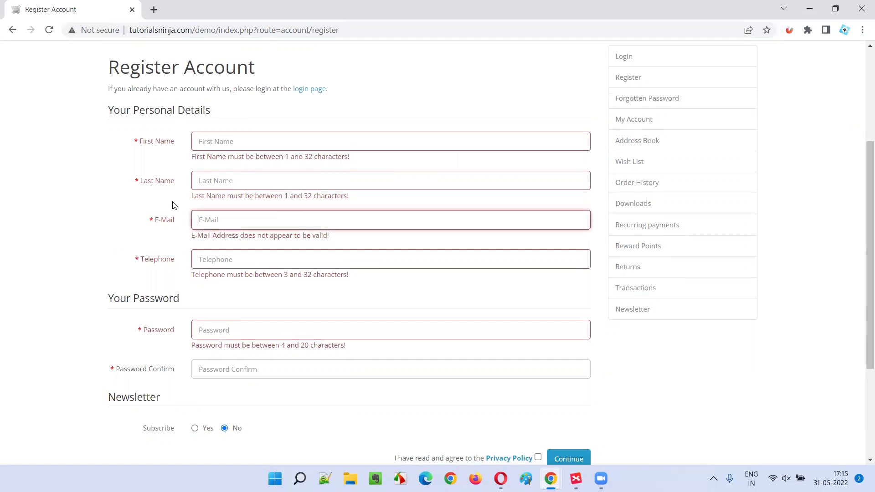
right_click(215, 221)
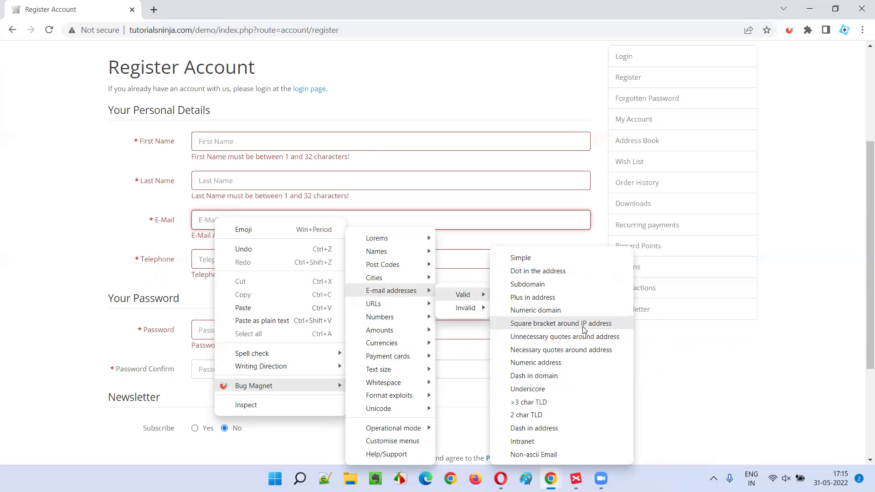
left_click(560, 324)
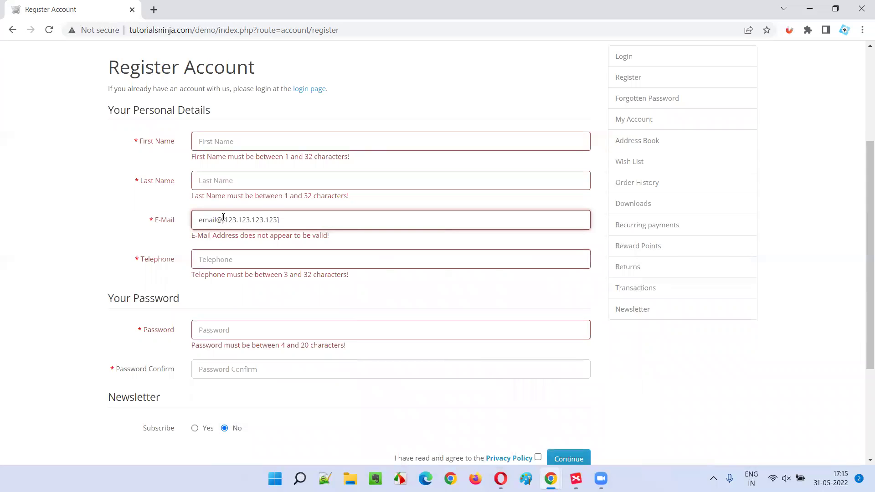
left_click_drag(223, 218, 305, 225)
left_click(576, 457)
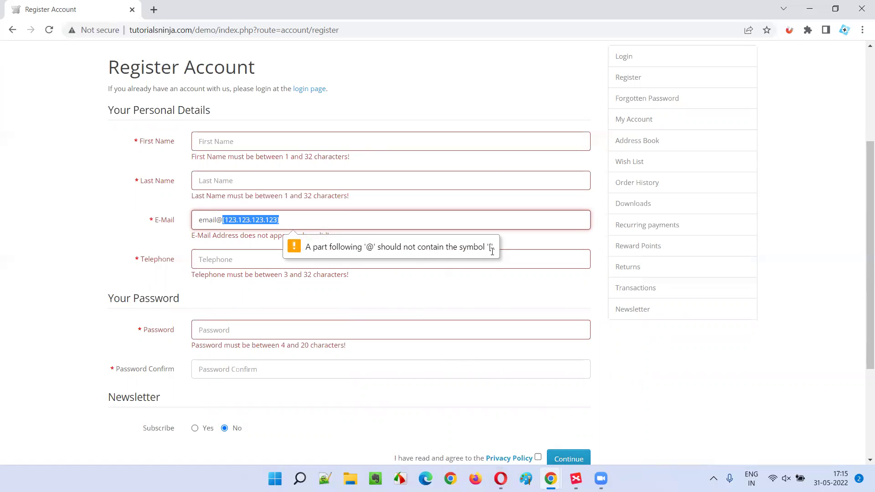
Step: Replace the E-Mail entry with Bug Magnet's valid "Unnecessary quotes around address" value and submit the form to check its validation
left_click(296, 220)
key("ctrl+a")
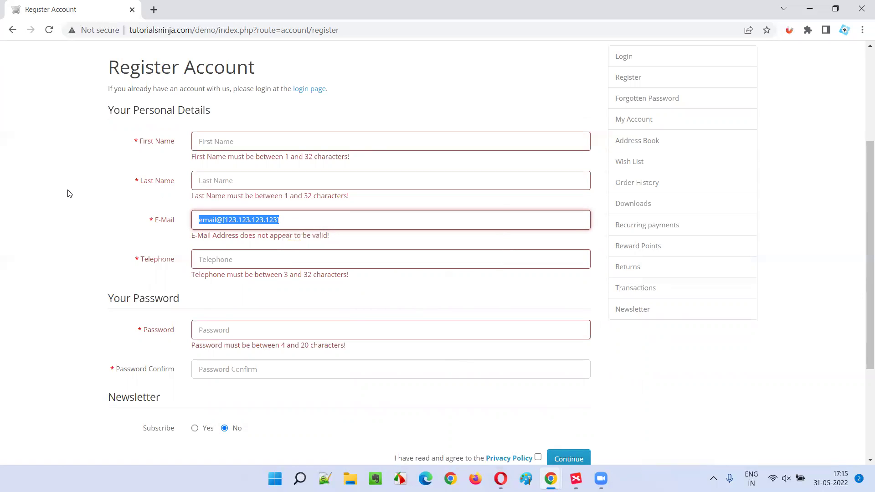
key("BackSpace")
right_click(216, 220)
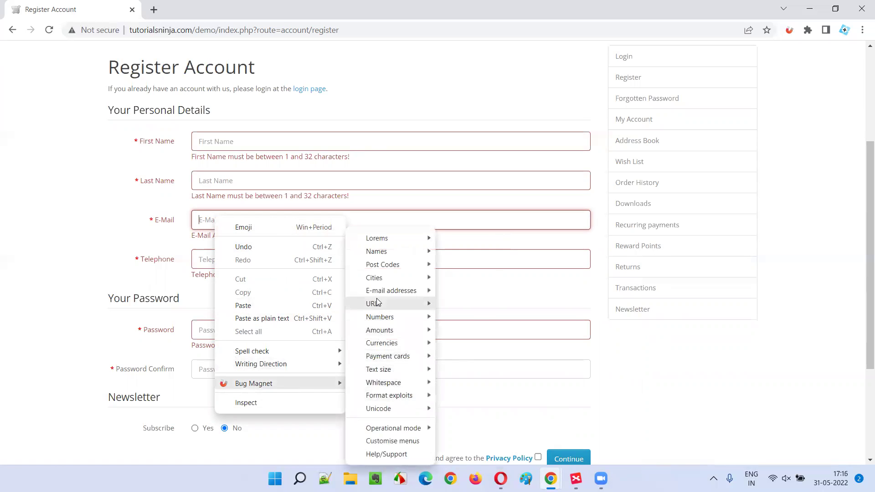
mouse_move(467, 295)
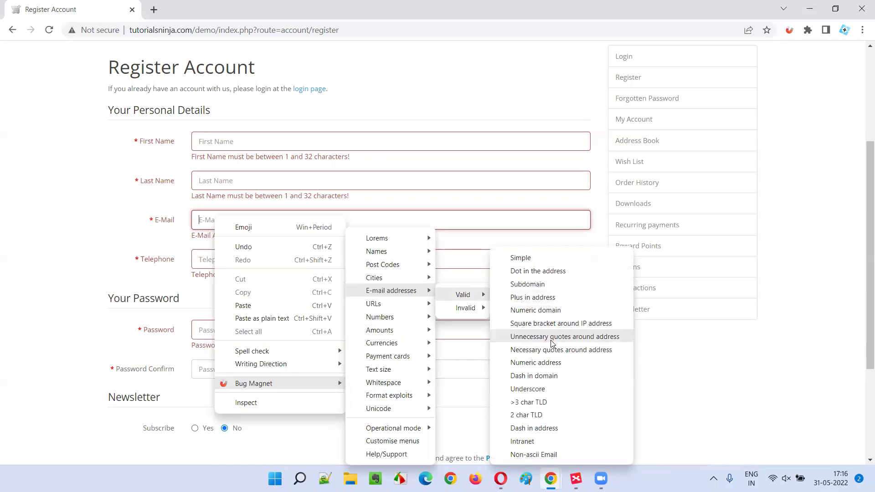
left_click(588, 341)
left_click(580, 459)
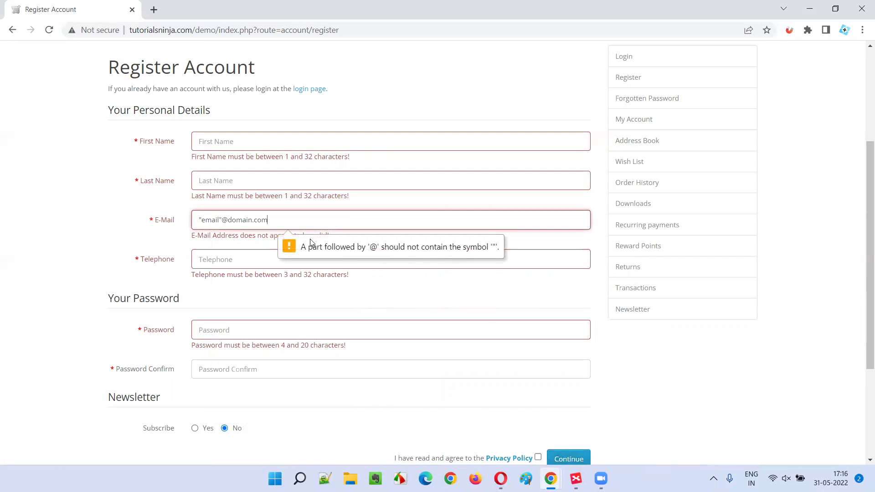
Step: Replace the E-Mail entry with Bug Magnet's valid "Necessary quotes around address" value and examine its quoted part
key("ctrl+a")
key("BackSpace")
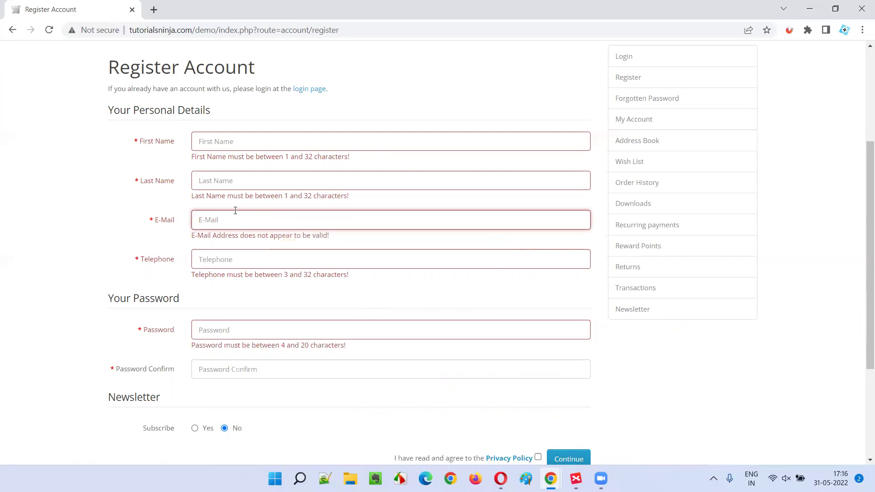
right_click(218, 220)
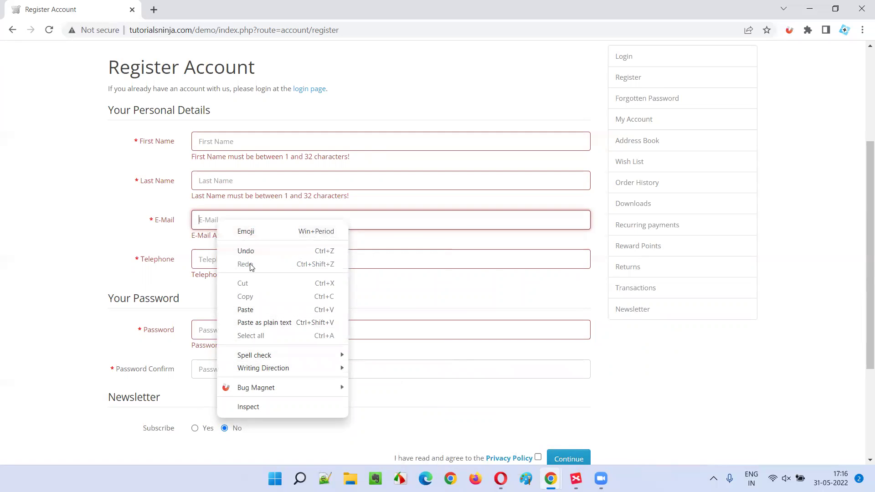
mouse_move(281, 388)
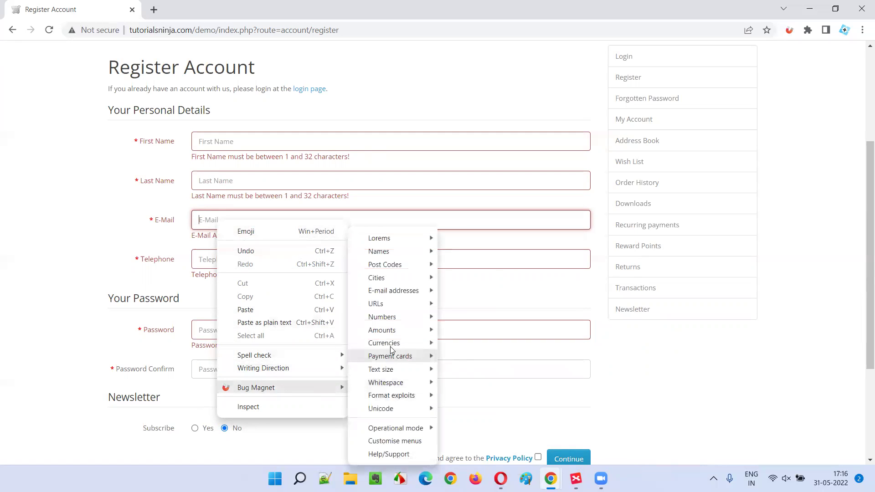
mouse_move(398, 291)
mouse_move(469, 295)
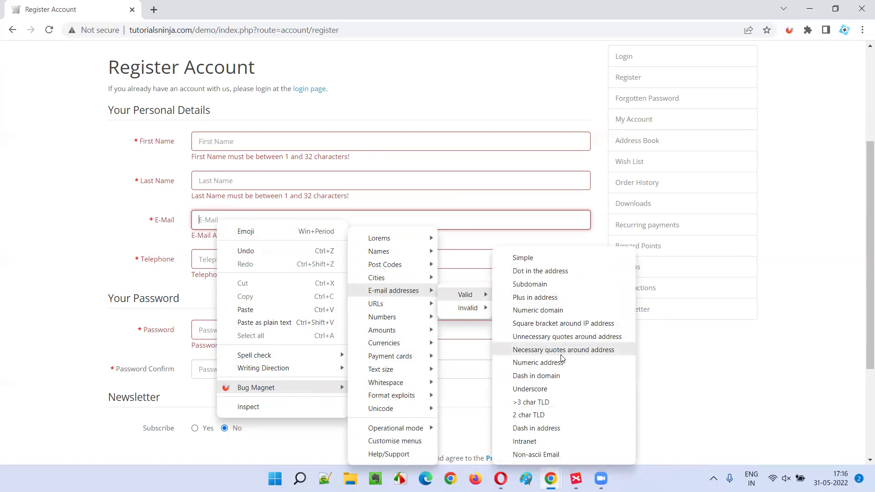
left_click(592, 350)
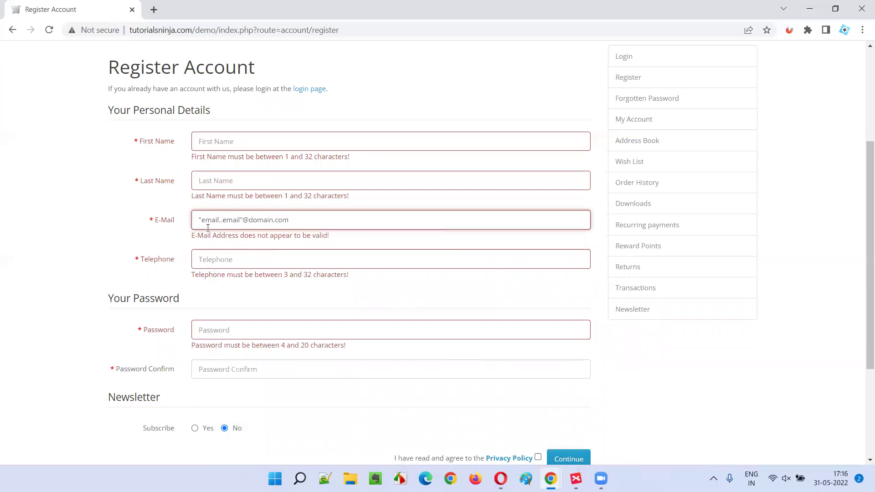
left_click_drag(199, 221, 242, 221)
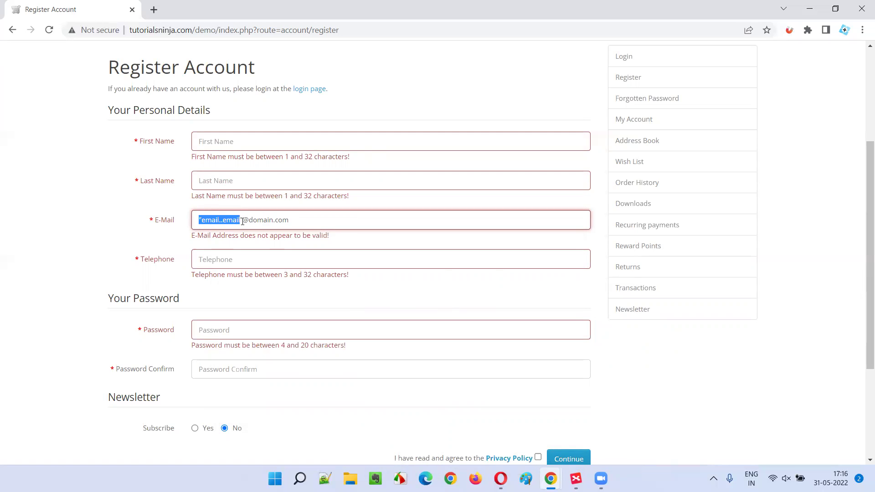
left_click(303, 221)
key("ctrl+a")
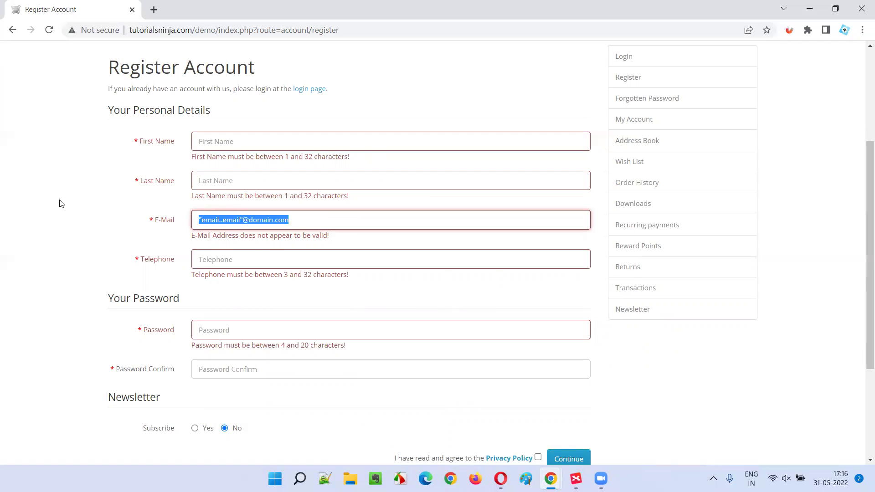
type("d")
left_click(565, 456)
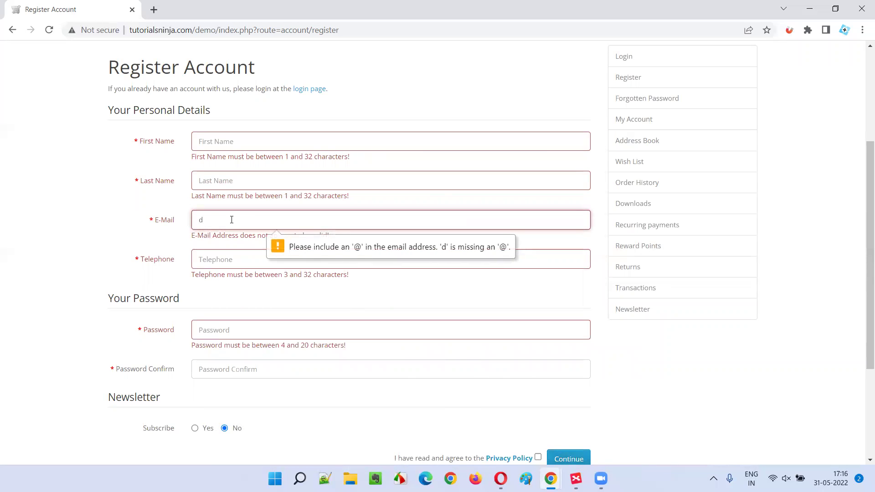
Step: Restore the "Necessary quotes around address" value in the E-Mail field and submit the form to check its validation
type("\"email..email\"@domain.com")
key("Return")
left_click(566, 458)
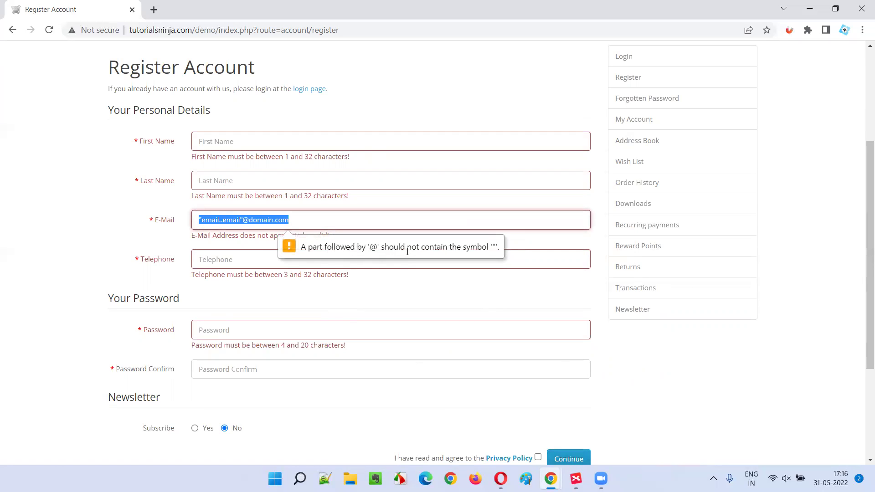
Step: Replace the E-Mail entry with Bug Magnet's valid "Numeric address" value and submit the form to check its validation
left_click(274, 220)
key("ctrl+a")
key("BackSpace")
right_click(243, 225)
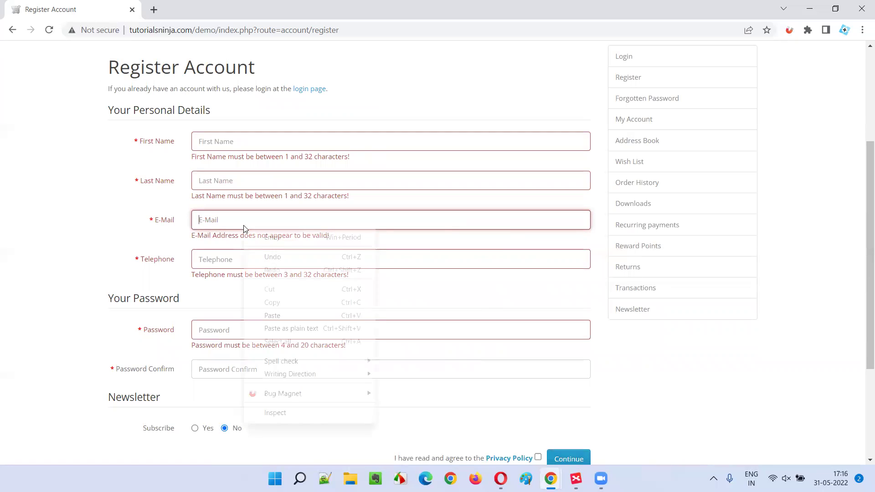
mouse_move(333, 396)
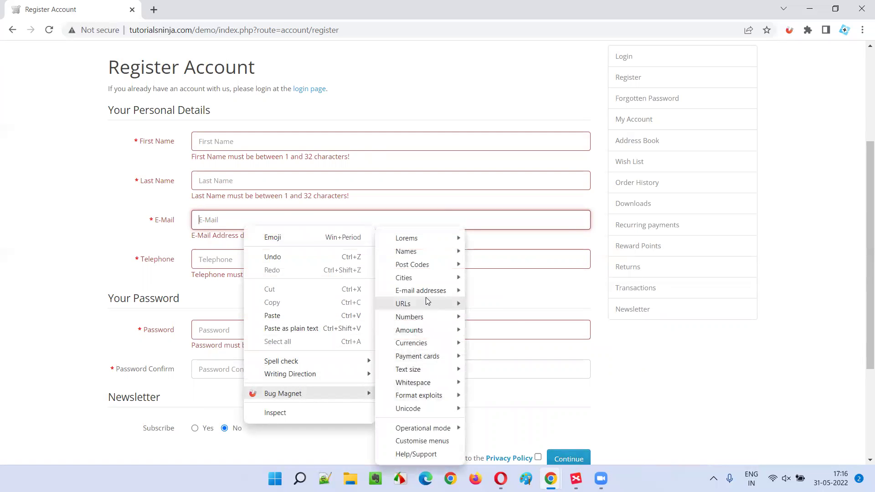
mouse_move(426, 292)
mouse_move(513, 294)
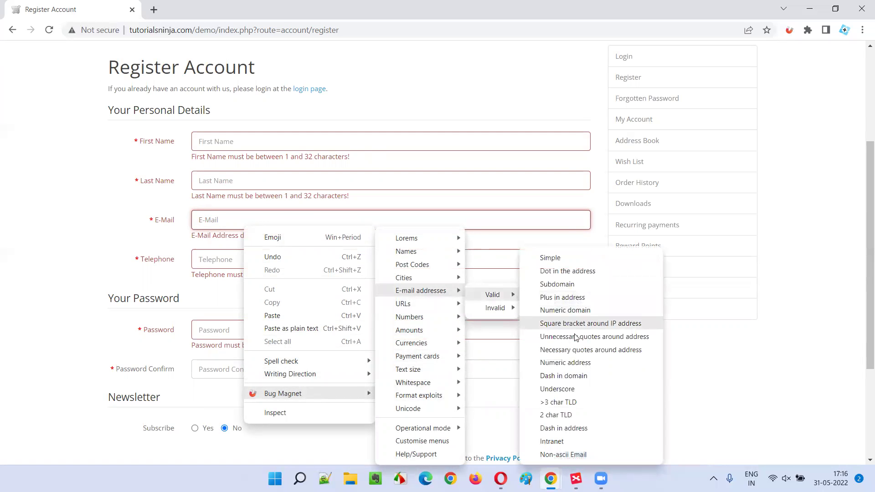
left_click(585, 365)
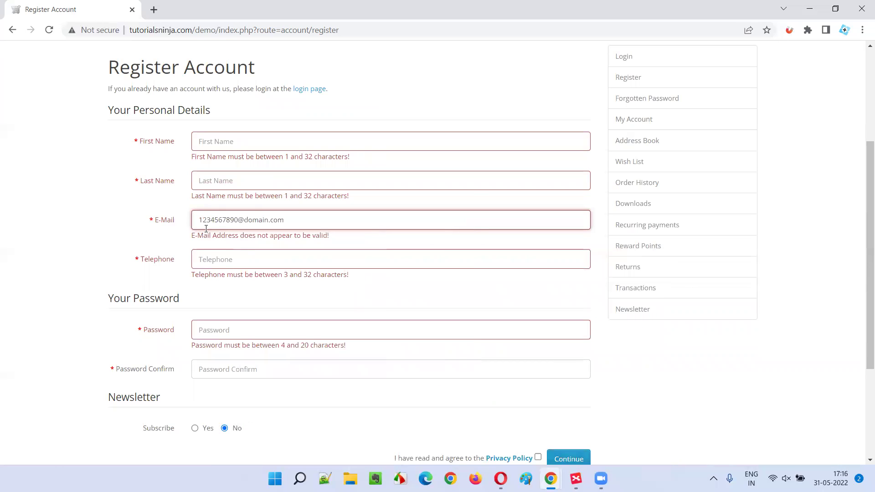
double_click(236, 220)
left_click(569, 458)
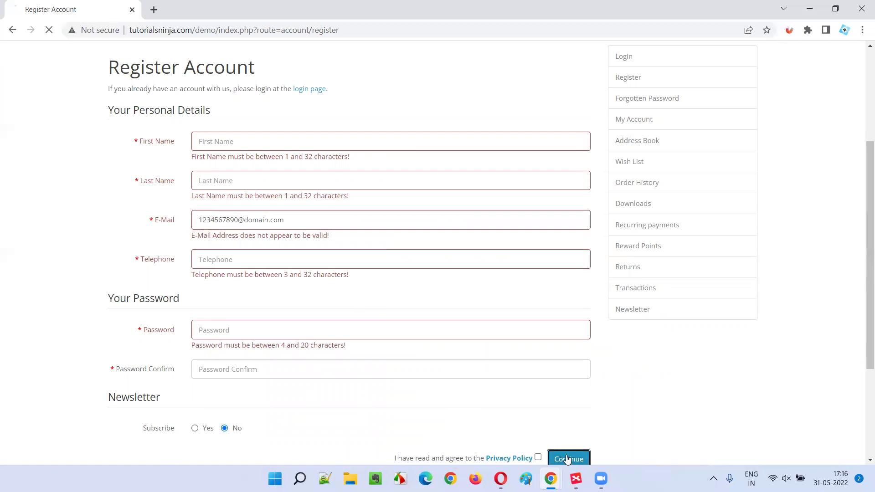
scroll(251, 283, "down", 3)
Step: Replace the E-Mail entry with Bug Magnet's valid "Dash in domain" value and submit the form to check its validation
triple_click(218, 281)
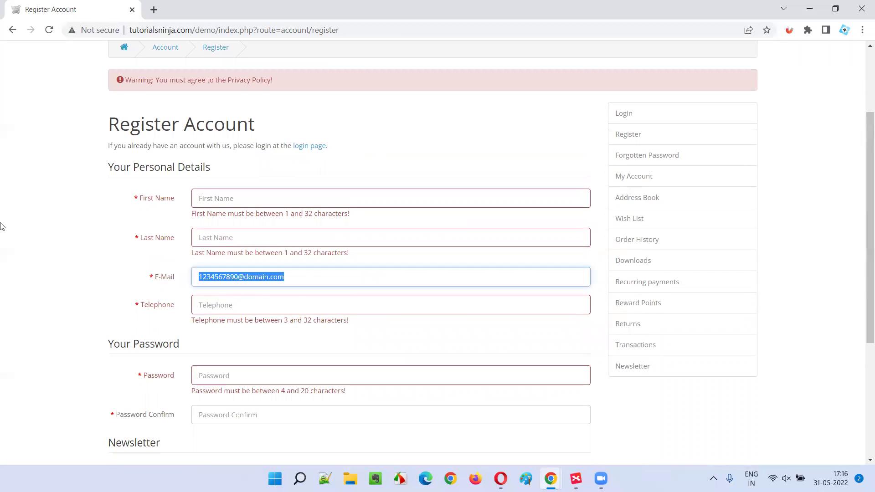
key("BackSpace")
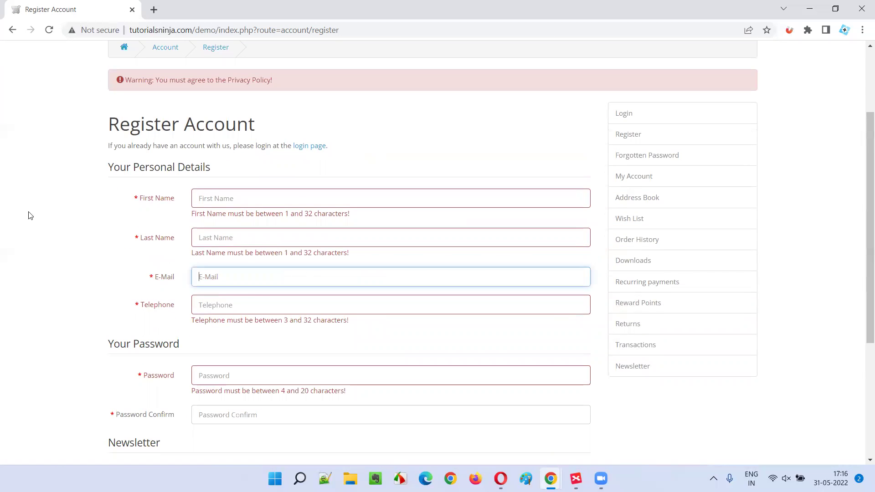
right_click(254, 279)
mouse_move(338, 250)
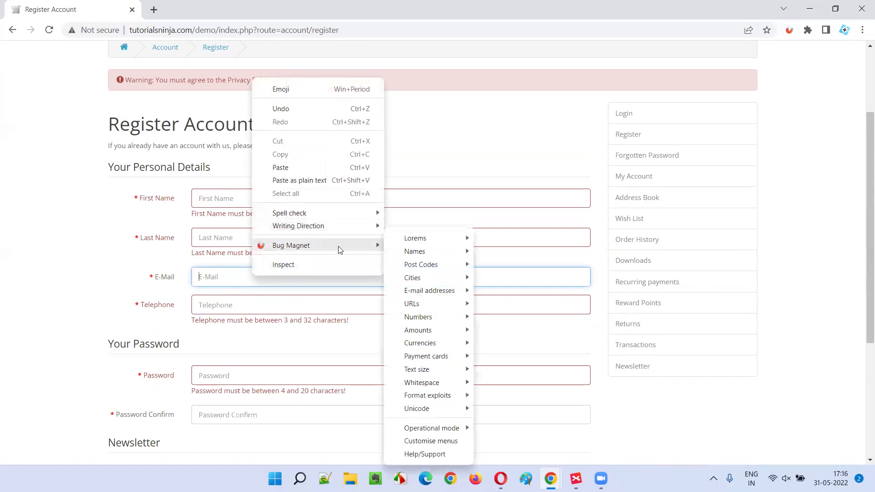
mouse_move(437, 292)
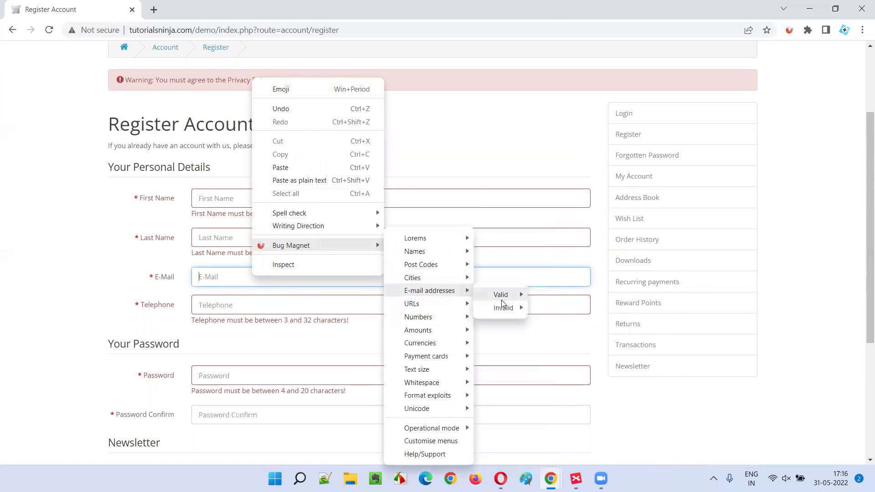
mouse_move(501, 297)
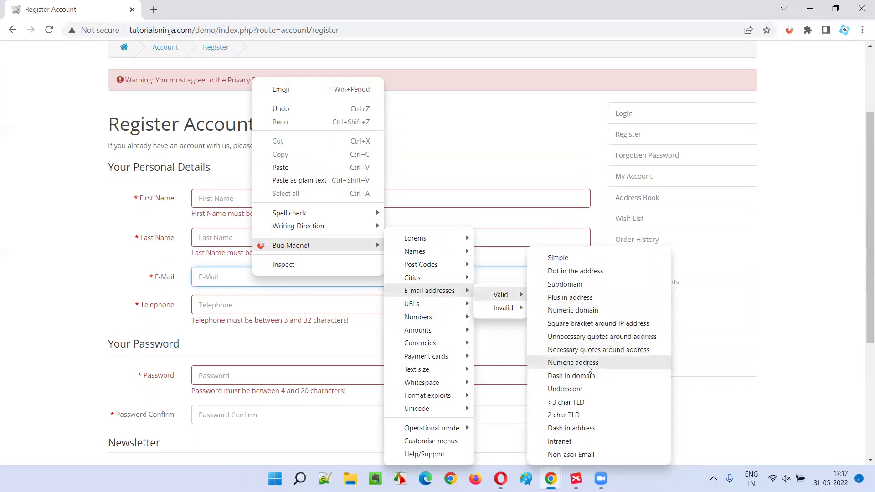
left_click(589, 380)
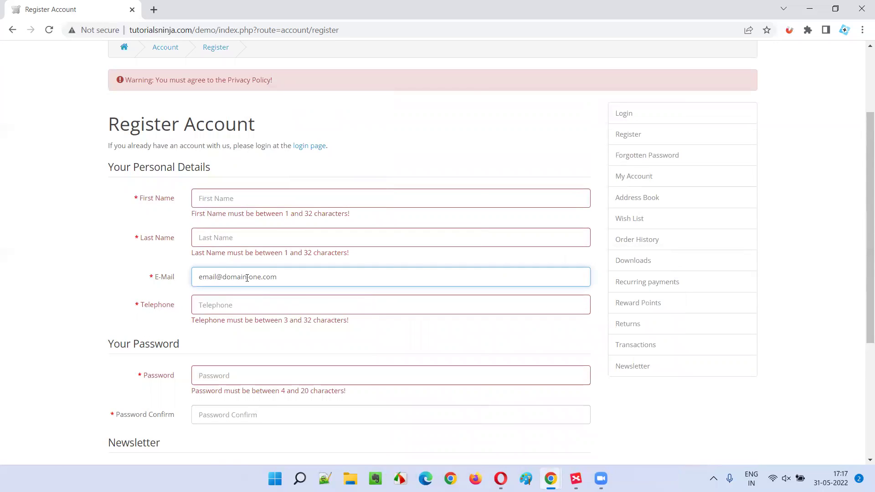
scroll(550, 415, "down", 2)
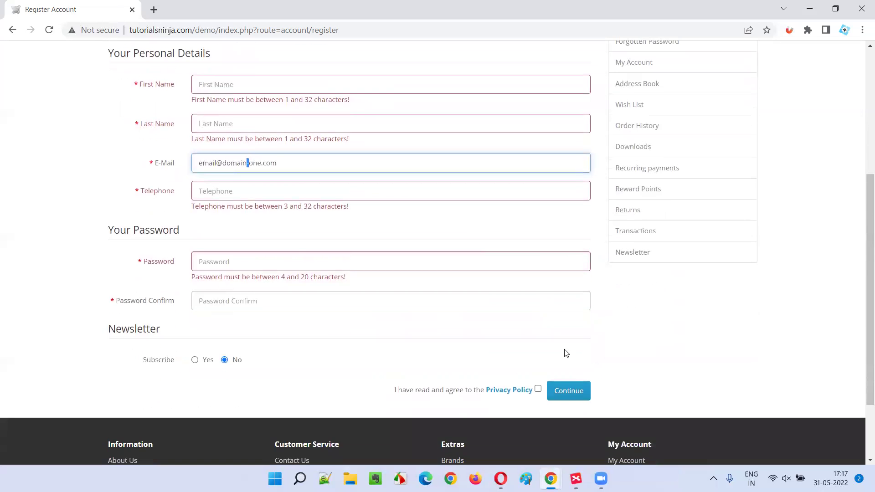
left_click(568, 390)
scroll(334, 272, "down", 3)
Step: Replace the E-Mail entry with Bug Magnet's valid "Underscore" value and submit the form to check its validation
key("ctrl+a")
key("BackSpace")
right_click(236, 223)
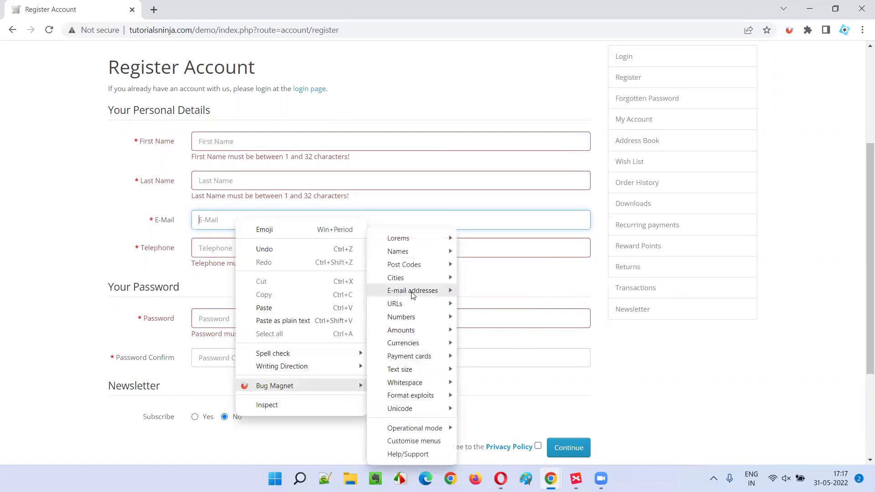
mouse_move(411, 294)
mouse_move(500, 295)
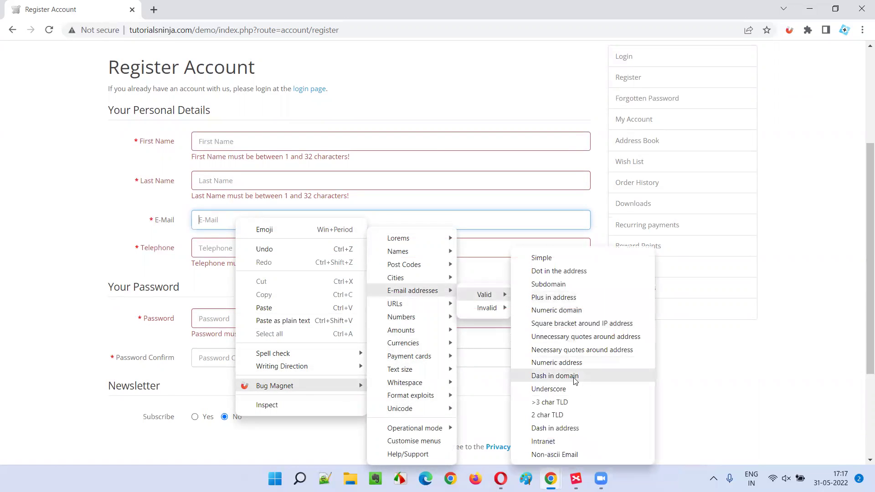
left_click(565, 389)
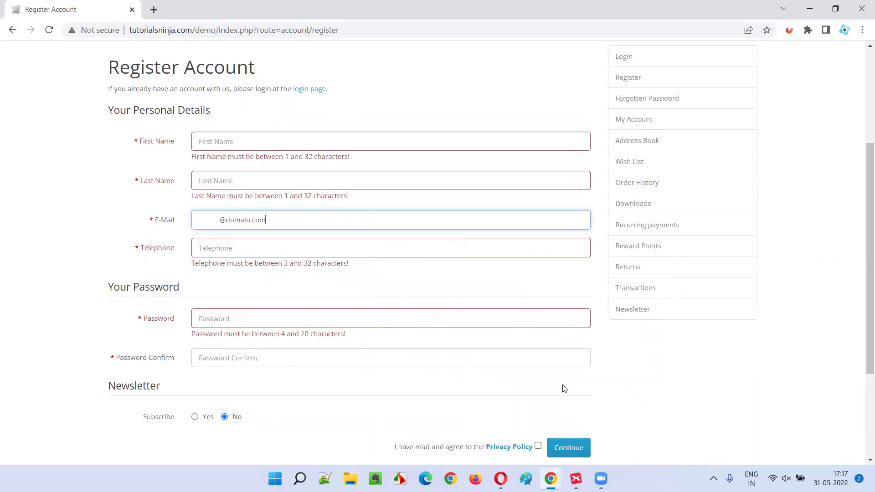
double_click(222, 220)
left_click(572, 449)
Step: Replace the E-Mail entry with Bug Magnet's valid ">3 char TLD" value and submit the form to check its validation
triple_click(275, 282)
key("BackSpace")
scroll(137, 221, "down", 3)
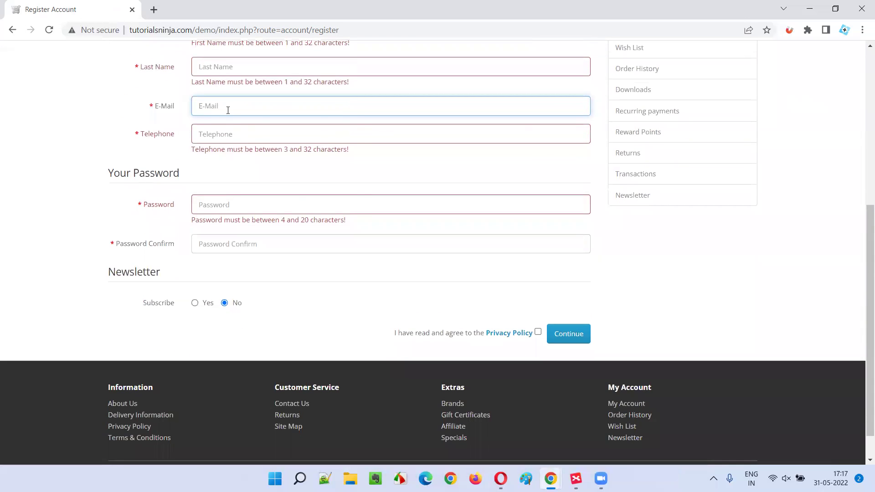
right_click(228, 110)
mouse_move(275, 277)
mouse_move(409, 292)
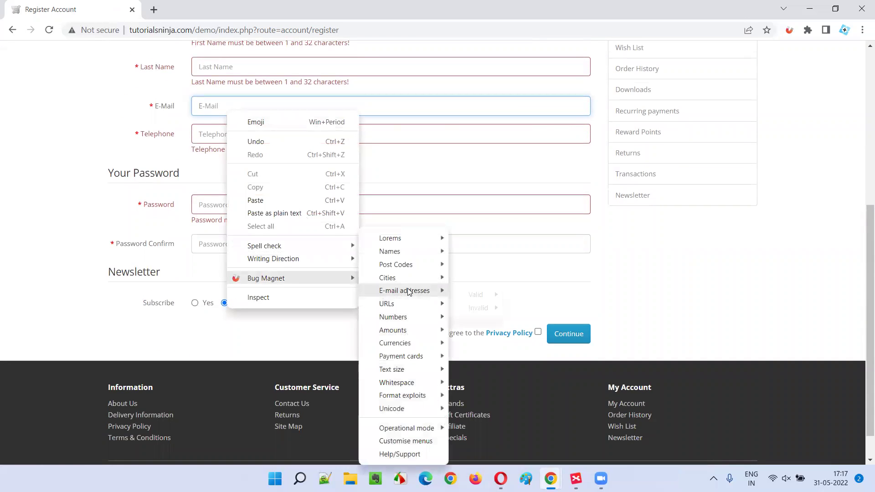
mouse_move(490, 290)
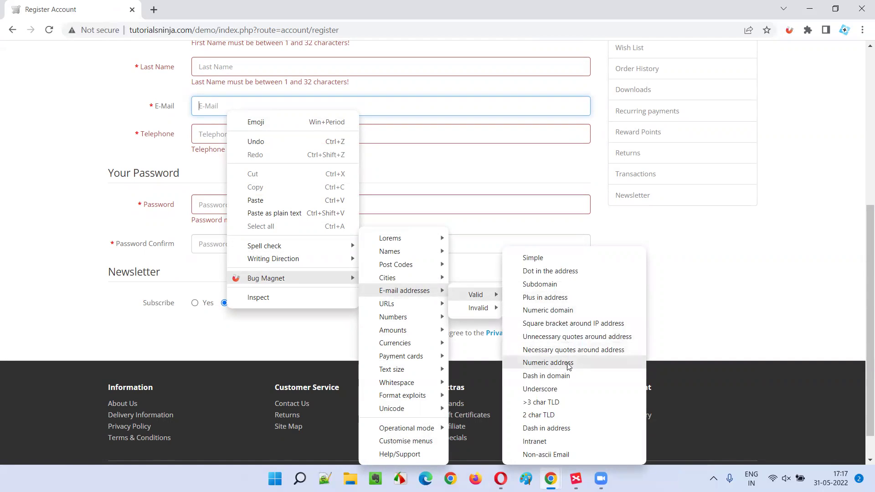
left_click(554, 404)
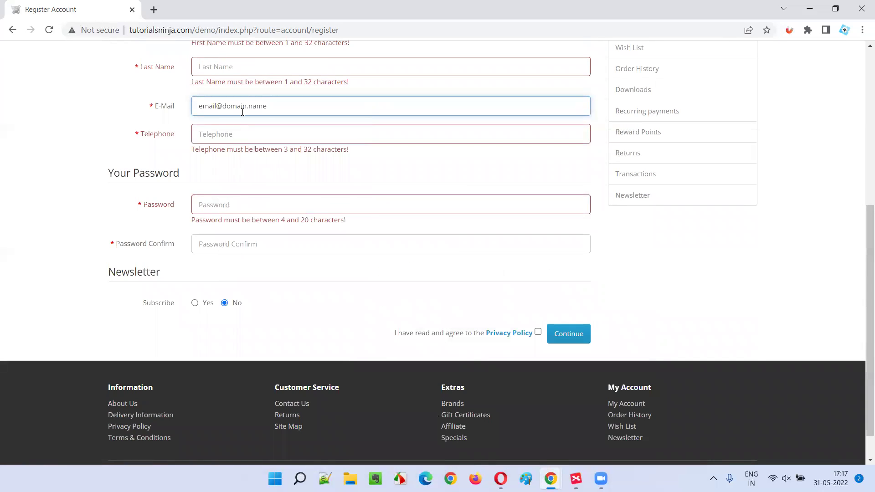
left_click_drag(248, 106, 270, 107)
left_click(564, 335)
Step: Replace the E-Mail entry with Bug Magnet's valid "2 char TLD" value and submit the form to check its validation
scroll(439, 248, "down", 3)
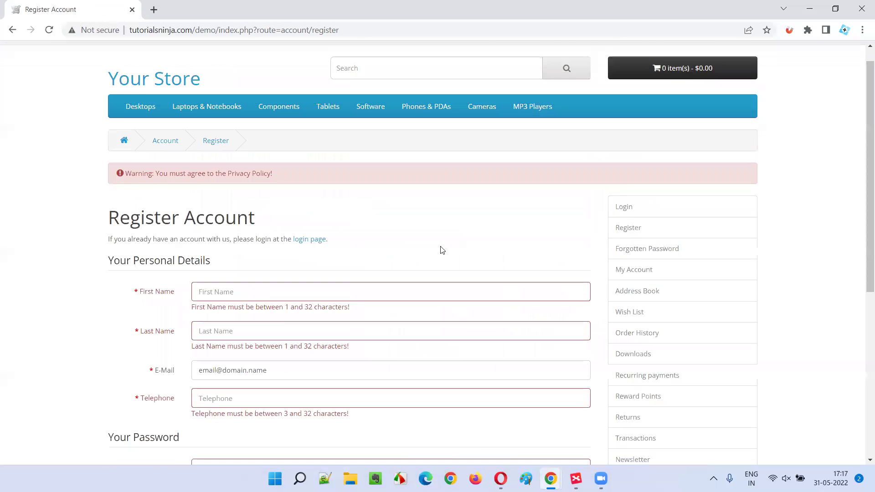
left_click_drag(268, 220, 46, 221)
key("BackSpace")
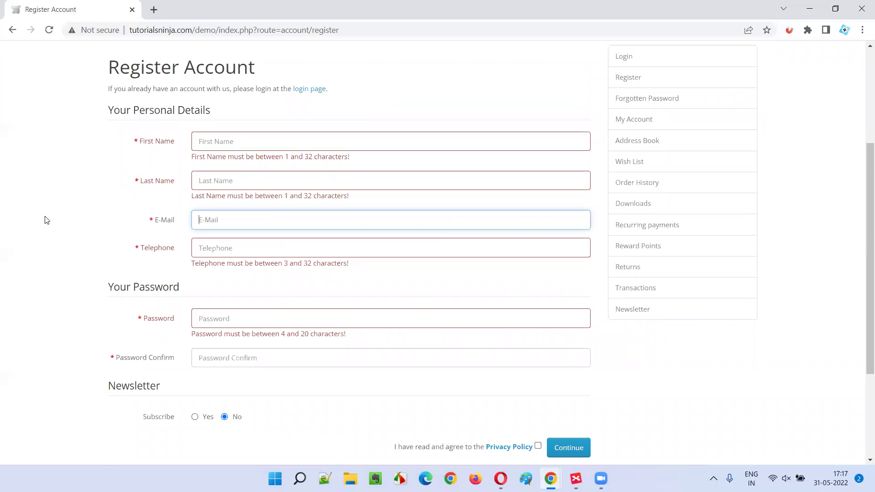
right_click(237, 219)
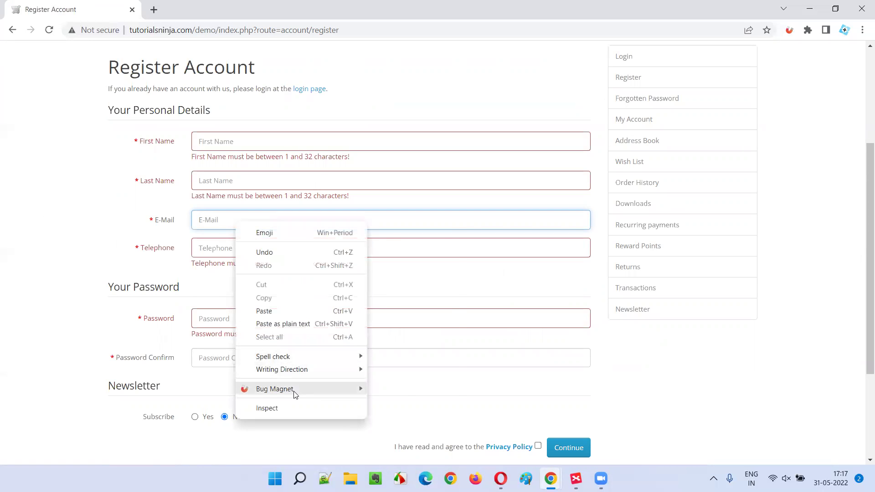
mouse_move(293, 388)
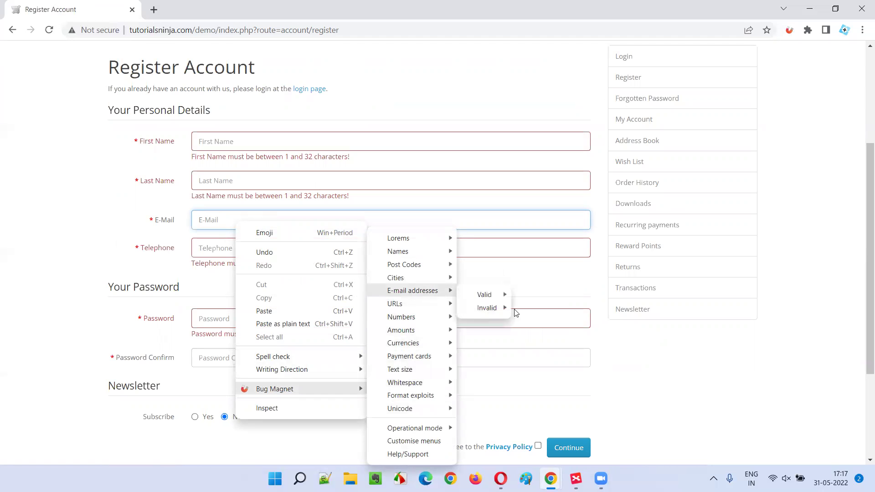
left_click(565, 416)
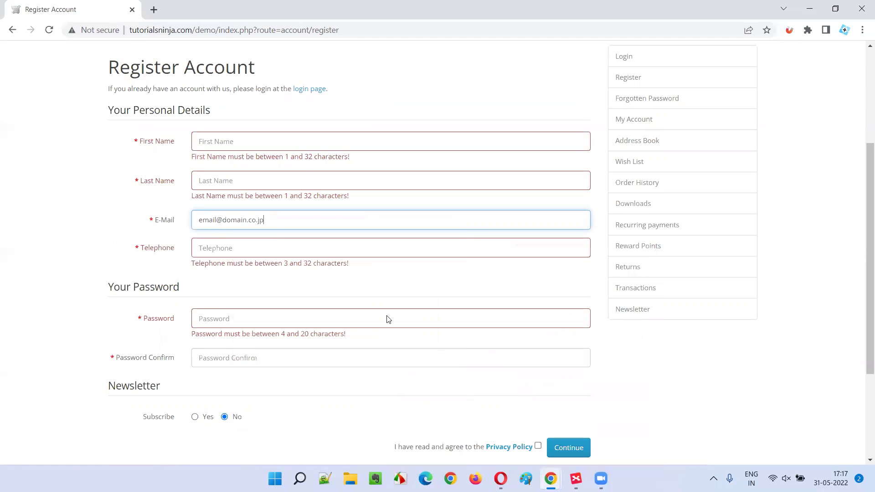
left_click_drag(249, 220, 268, 223)
left_click(586, 448)
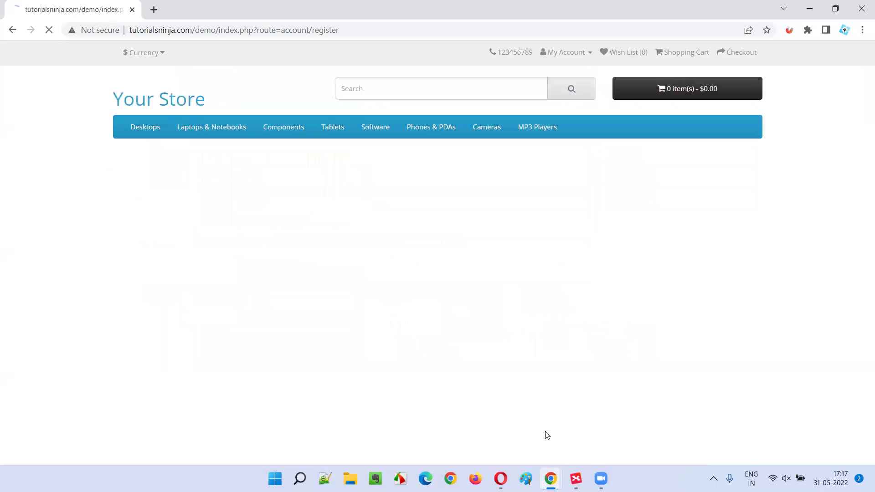
Step: Replace the E-Mail entry with Bug Magnet's valid "Dash in address" value and submit the form to check its validation
scroll(287, 264, "down", 2)
triple_click(284, 282)
key("BackSpace")
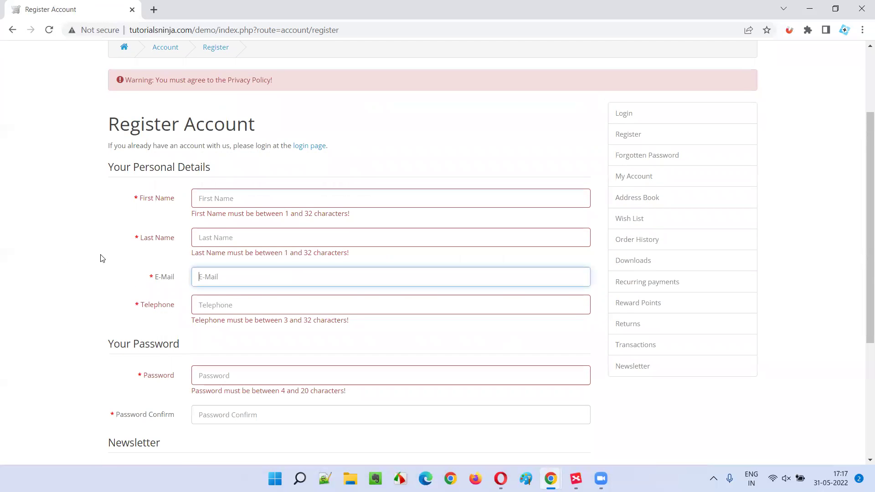
scroll(219, 181, "down", 2)
right_click(216, 166)
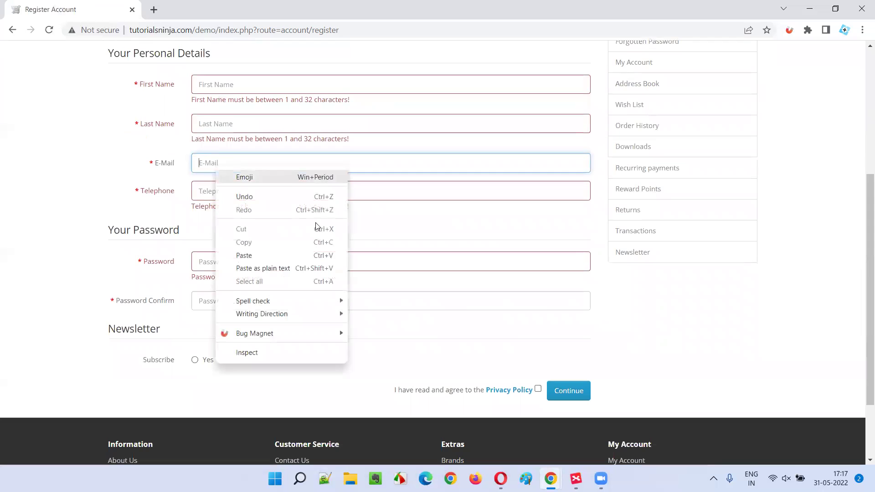
mouse_move(272, 335)
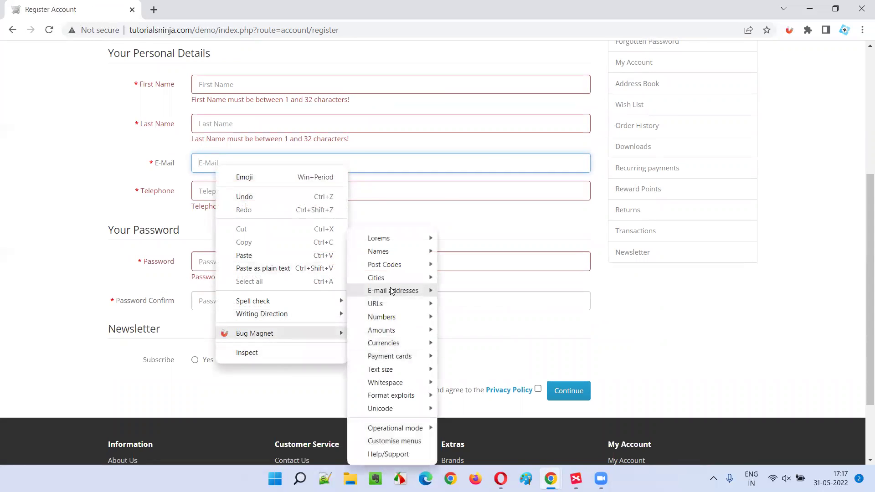
mouse_move(401, 291)
mouse_move(471, 298)
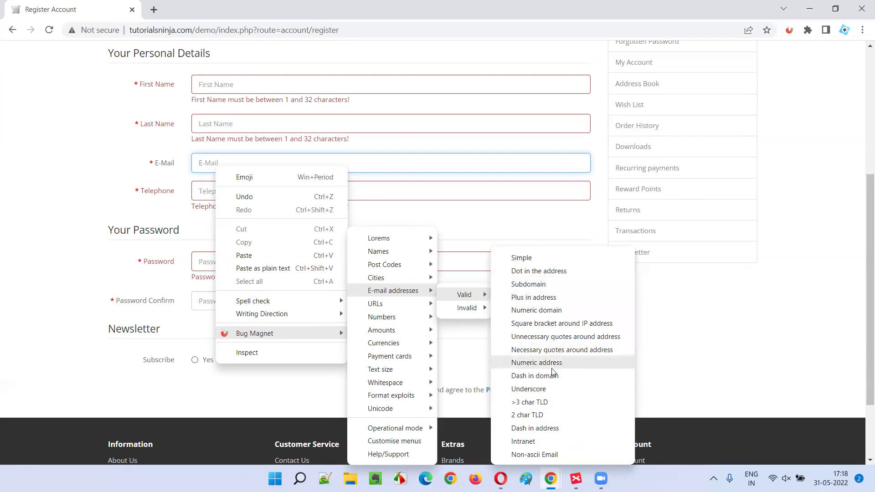
left_click(553, 431)
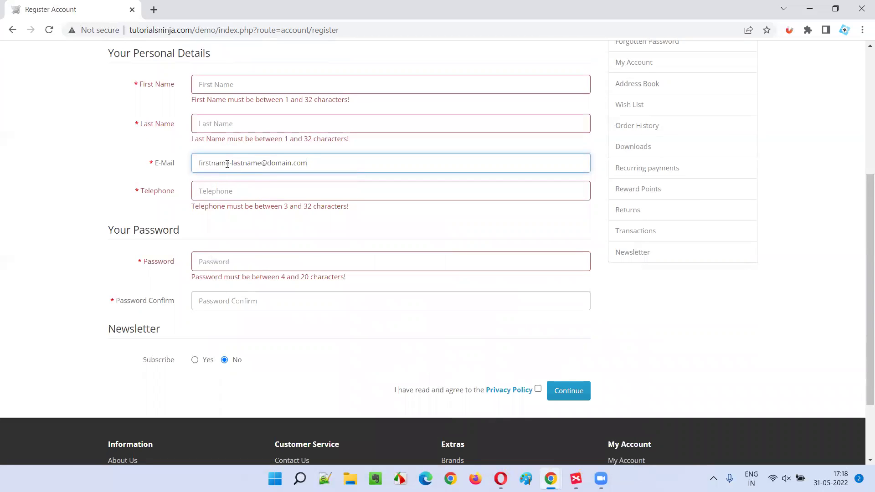
left_click(565, 392)
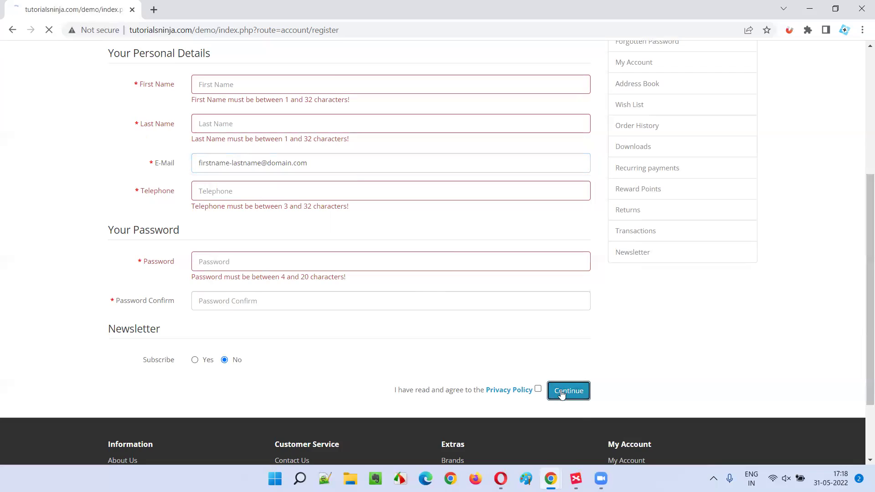
Step: Replace the E-Mail entry with Bug Magnet's valid "Intranet" value and submit the form to check its validation
scroll(341, 250, "down", 3)
left_click(296, 220)
key("ctrl+a")
key("BackSpace")
right_click(226, 225)
mouse_move(321, 390)
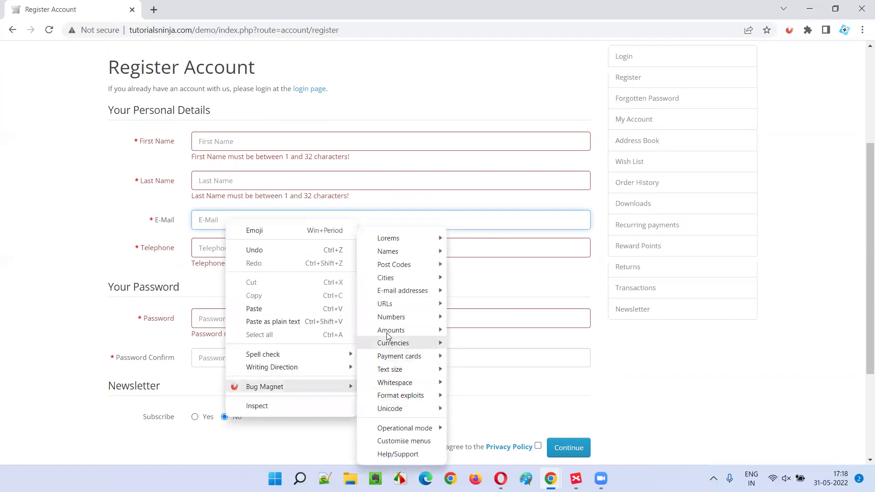
mouse_move(430, 296)
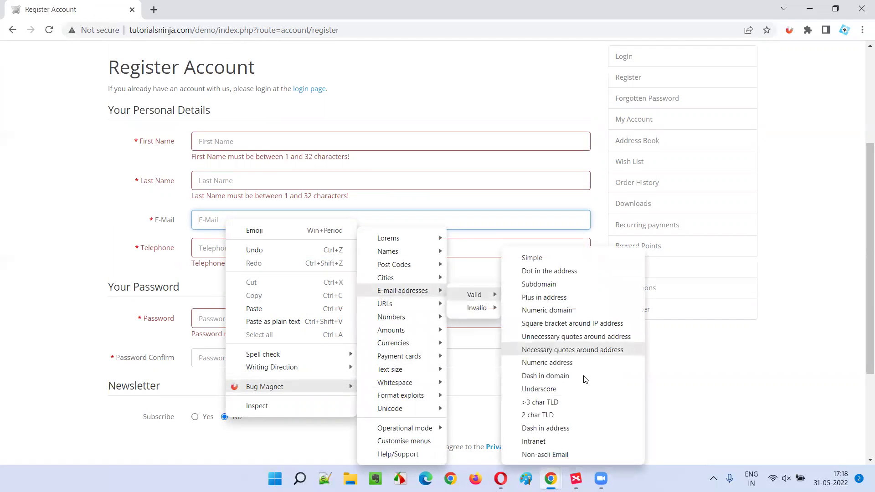
left_click(557, 443)
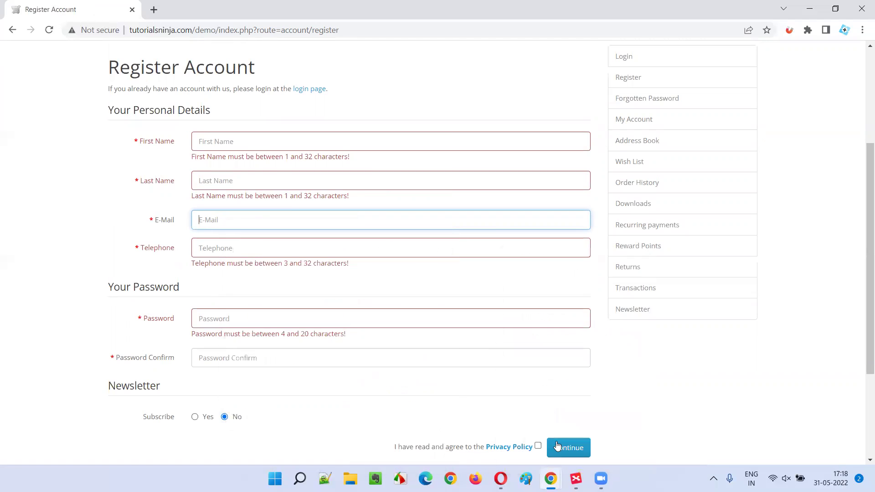
key("ctrl+a")
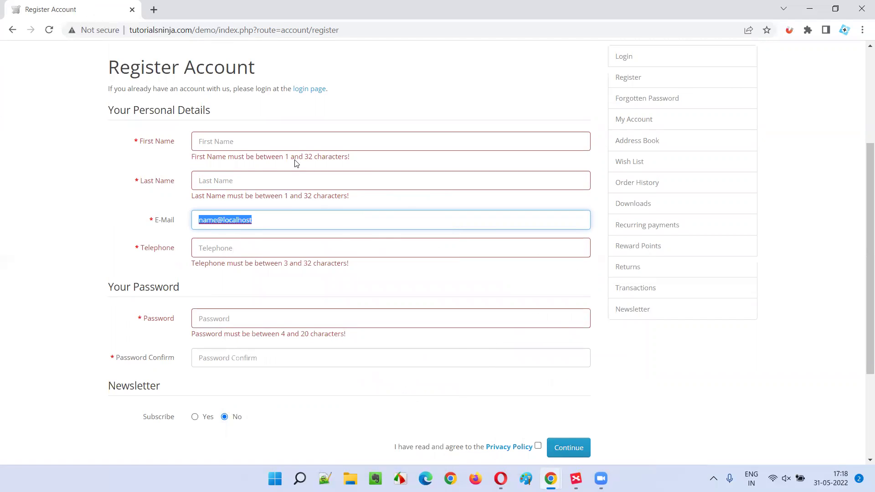
scroll(297, 163, "down", 2)
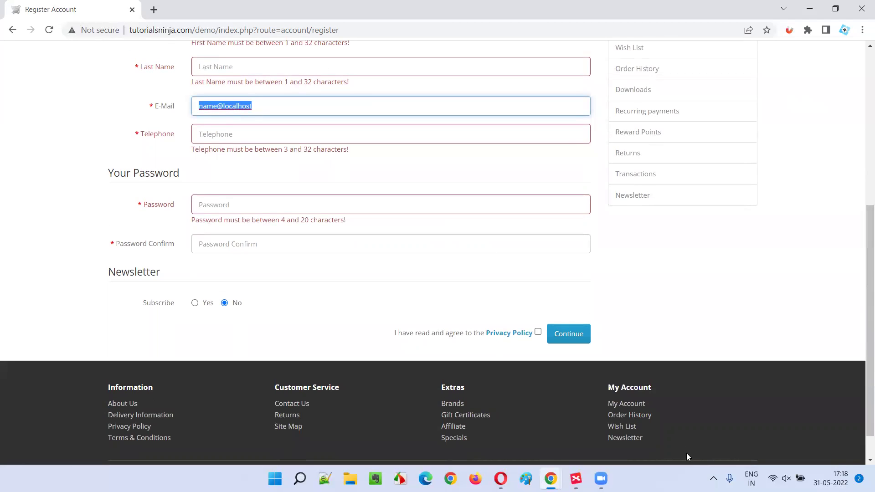
left_click(569, 335)
Step: Replace the E-Mail entry with Bug Magnet's valid "Non-ascii Email" value and submit the form to check its validation
scroll(211, 266, "down", 2)
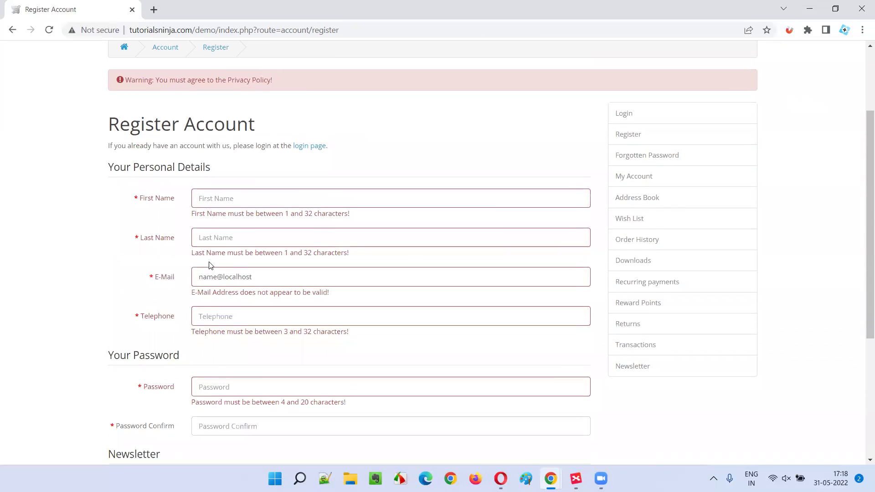
left_click(256, 279)
key("ctrl+a")
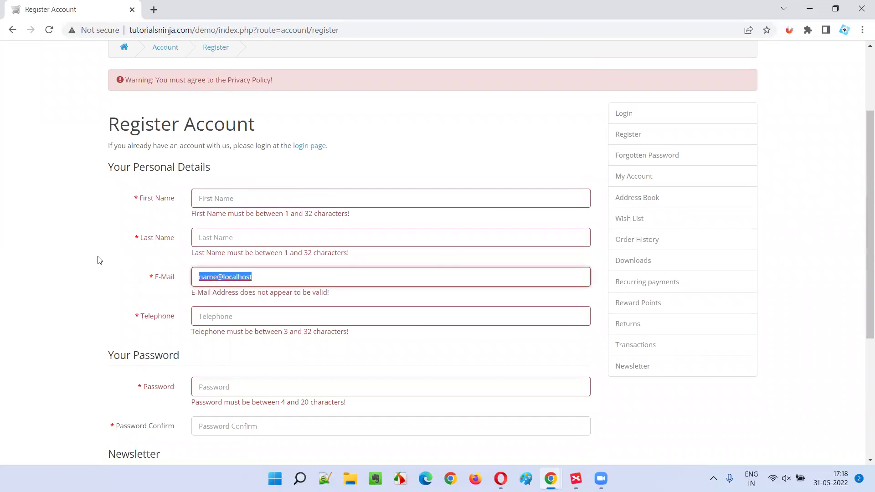
key("BackSpace")
right_click(215, 276)
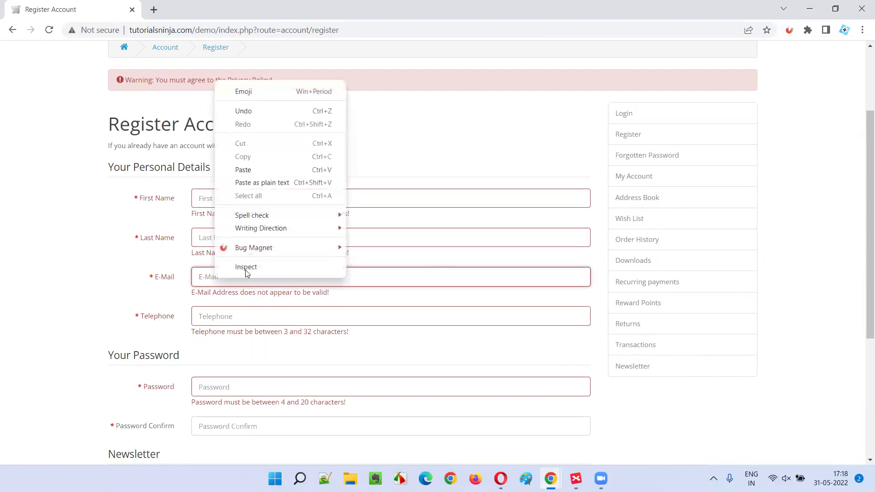
mouse_move(274, 248)
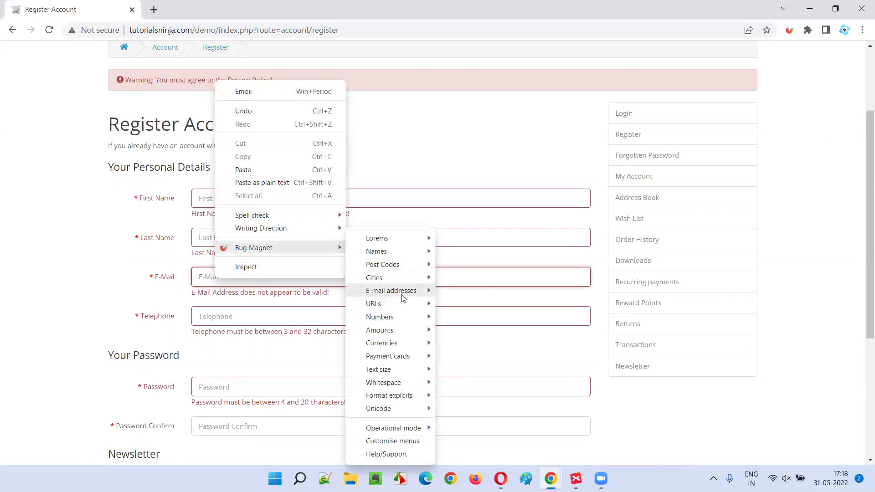
mouse_move(463, 295)
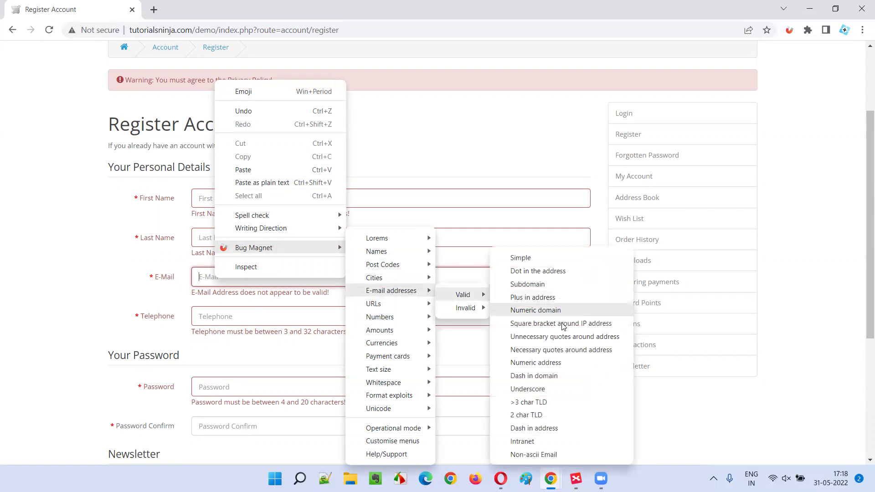
left_click(537, 457)
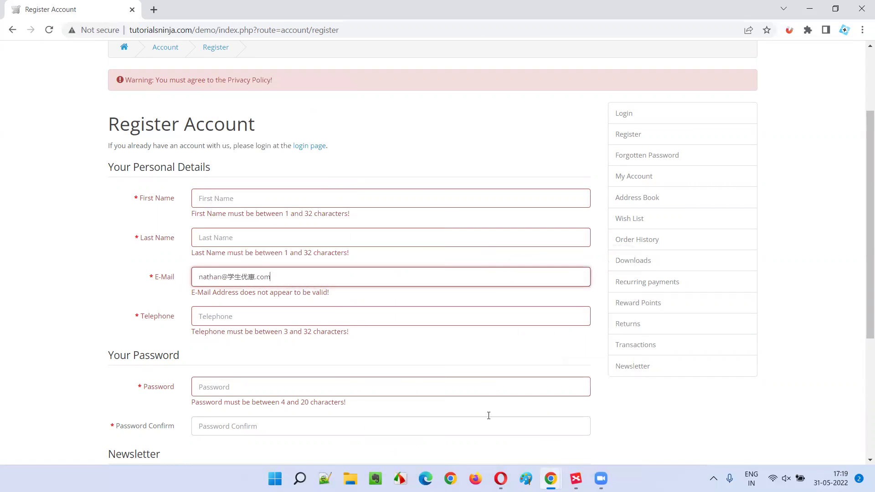
left_click_drag(223, 274, 260, 274)
scroll(412, 275, "down", 5)
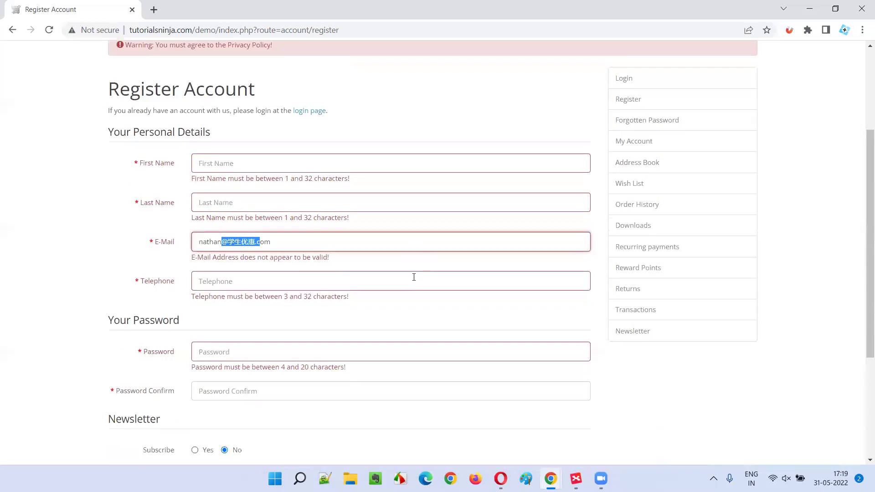
left_click(572, 302)
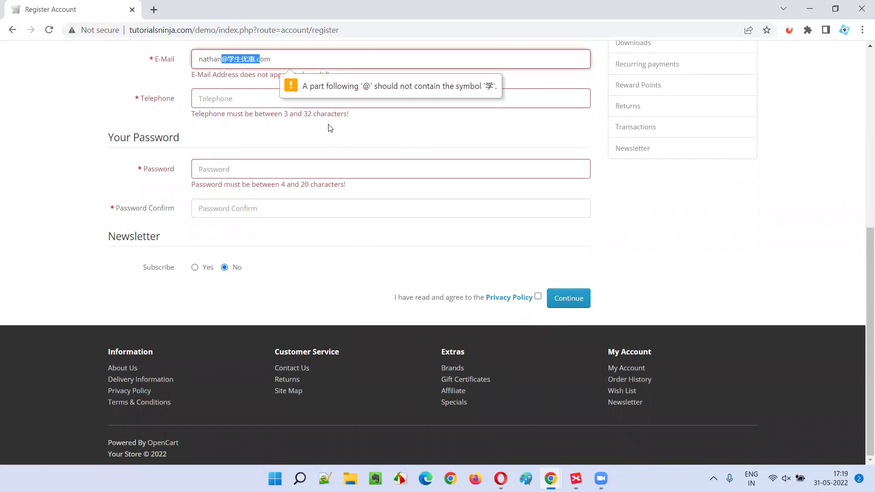
Step: Replace the E-Mail entry with Bug Magnet's invalid "No @ or domain" value and submit the form to check its validation
scroll(137, 128, "up", 2)
key("ctrl+a")
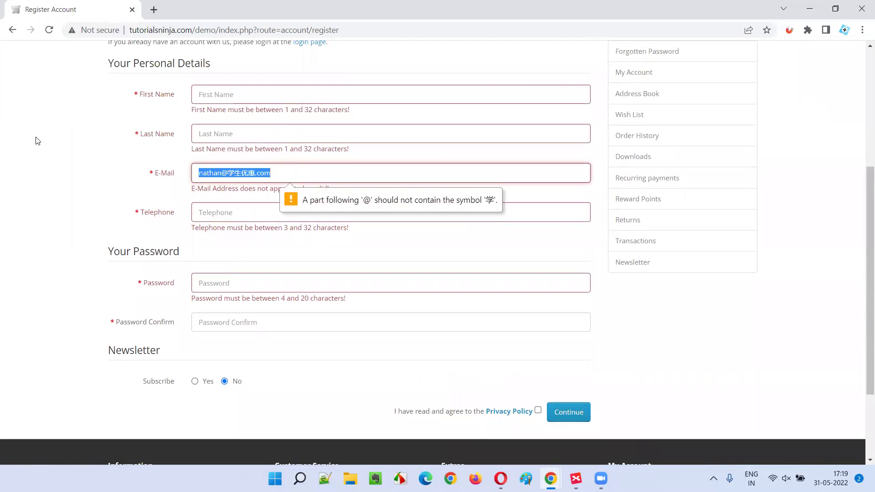
key("BackSpace")
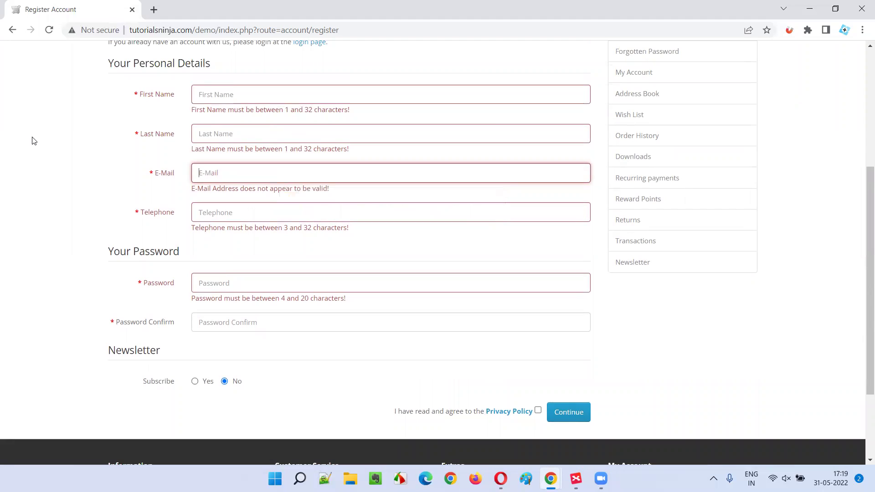
right_click(224, 173)
mouse_move(294, 346)
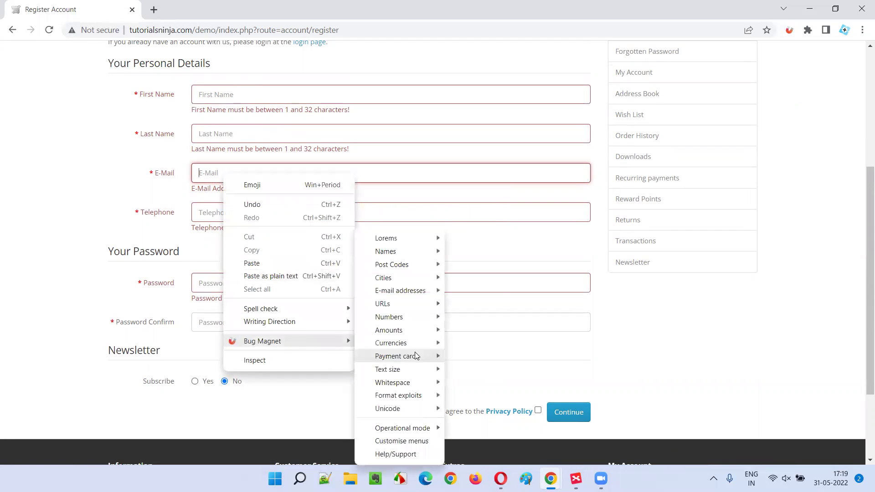
mouse_move(396, 291)
mouse_move(484, 309)
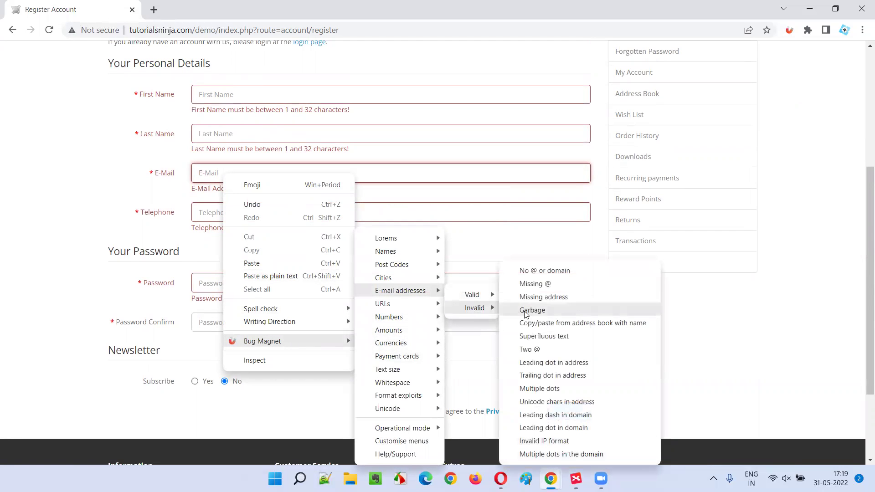
left_click(545, 271)
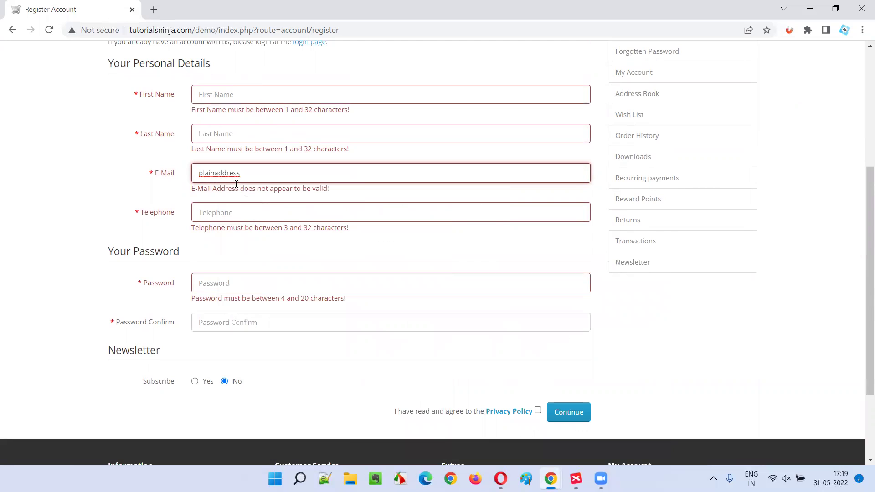
left_click_drag(199, 173, 259, 167)
left_click(568, 412)
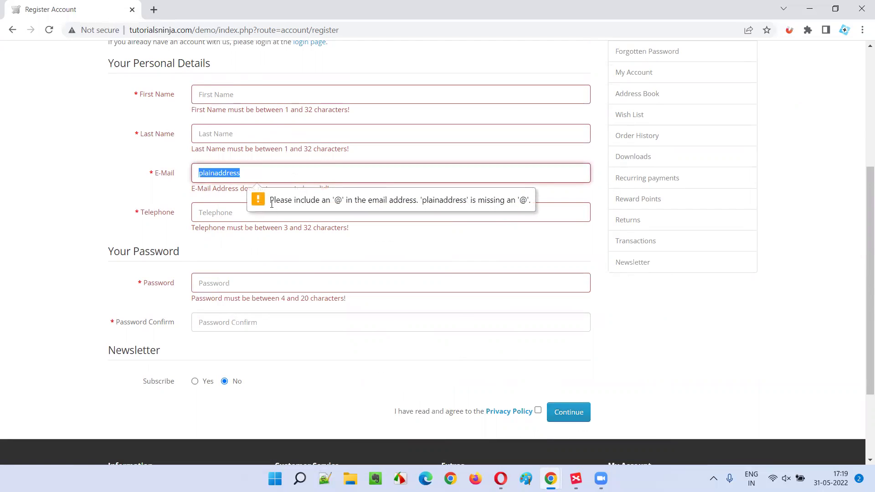
Step: Resubmit the form with the invalid "No @ or domain" value in the E-Mail field to recheck its validation
left_click(278, 202)
left_click(568, 412)
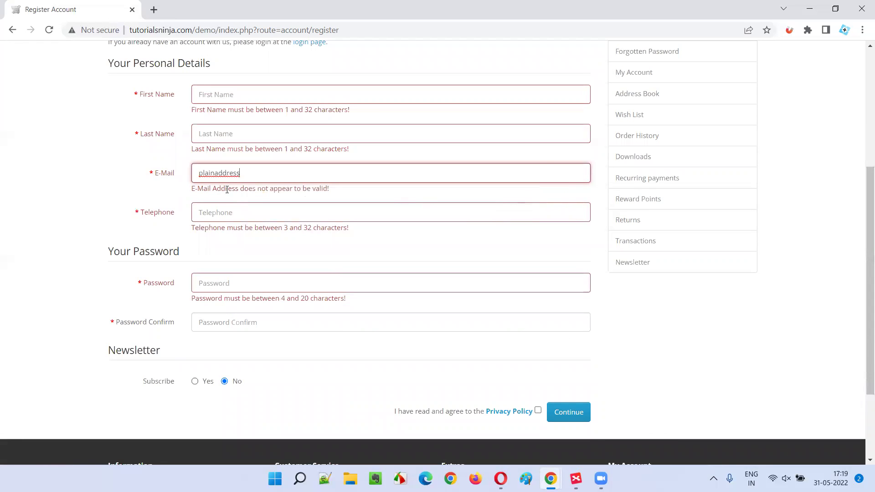
Step: Replace the E-Mail entry with Bug Magnet's invalid "Missing @" value and submit the form to check its validation
key("ctrl+a")
key("BackSpace")
right_click(261, 175)
mouse_move(319, 342)
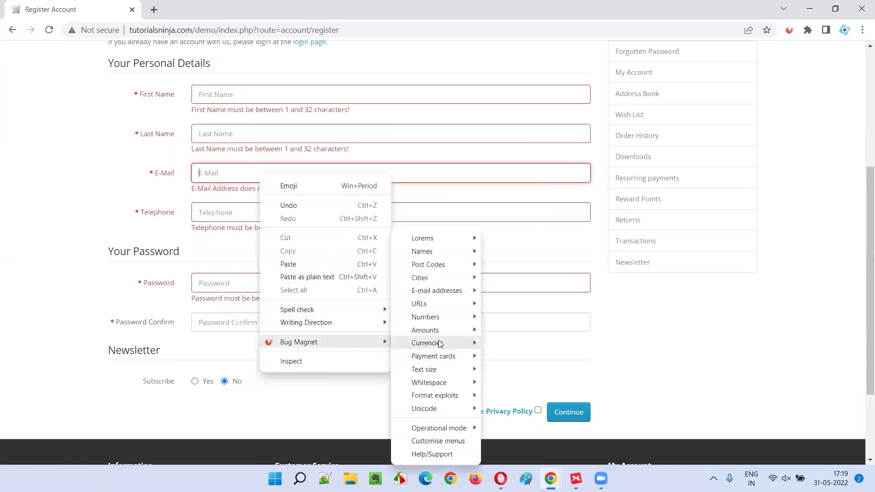
mouse_move(445, 291)
mouse_move(522, 309)
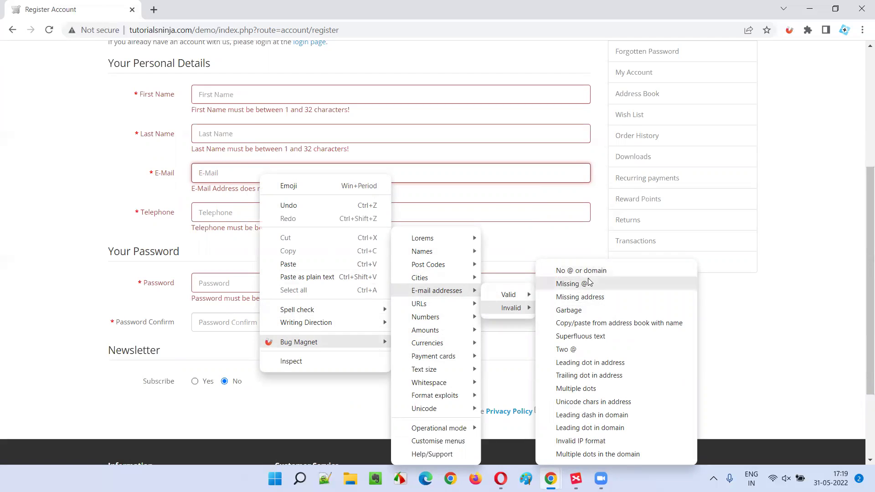
left_click(583, 285)
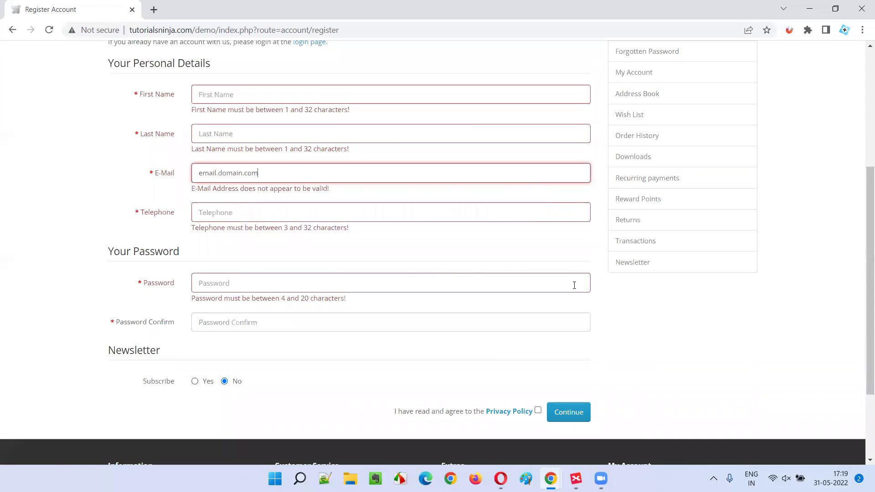
left_click_drag(216, 174, 287, 174)
left_click(568, 412)
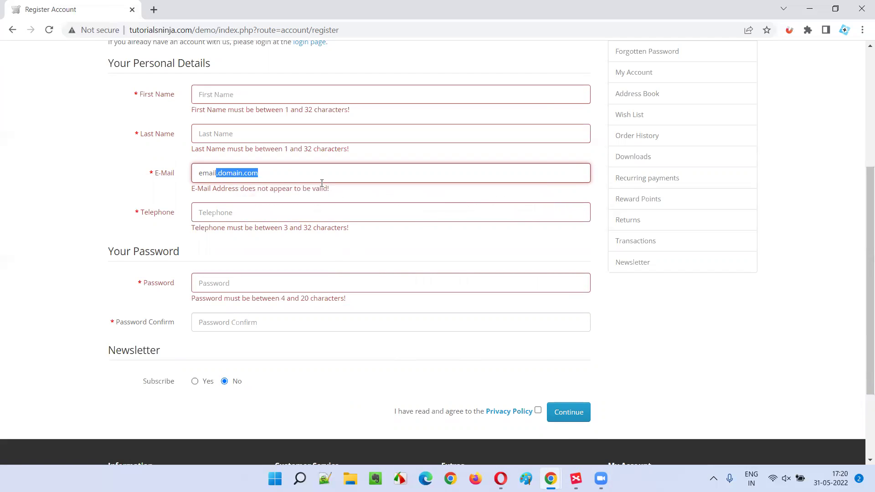
left_click(577, 415)
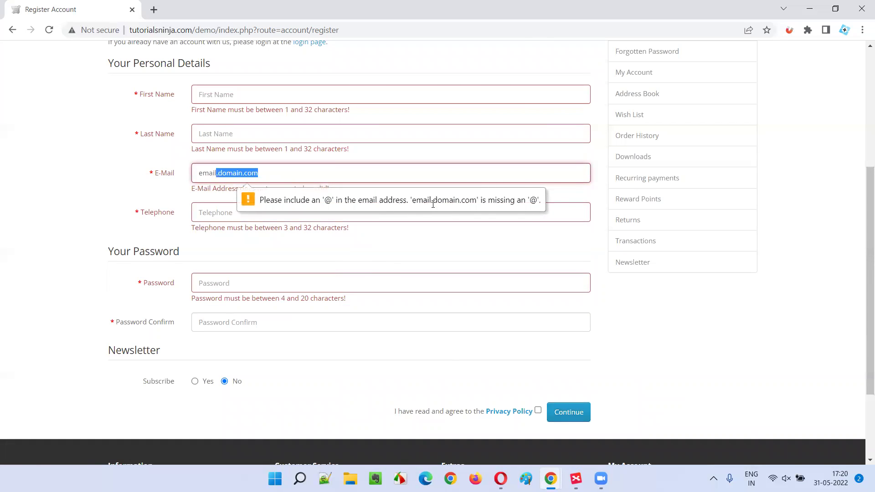
Step: Replace the E-Mail entry with Bug Magnet's invalid "Missing address" value and submit the form to check its validation
left_click_drag(256, 174, 87, 175)
left_click(122, 176)
key("BackSpace")
right_click(228, 178)
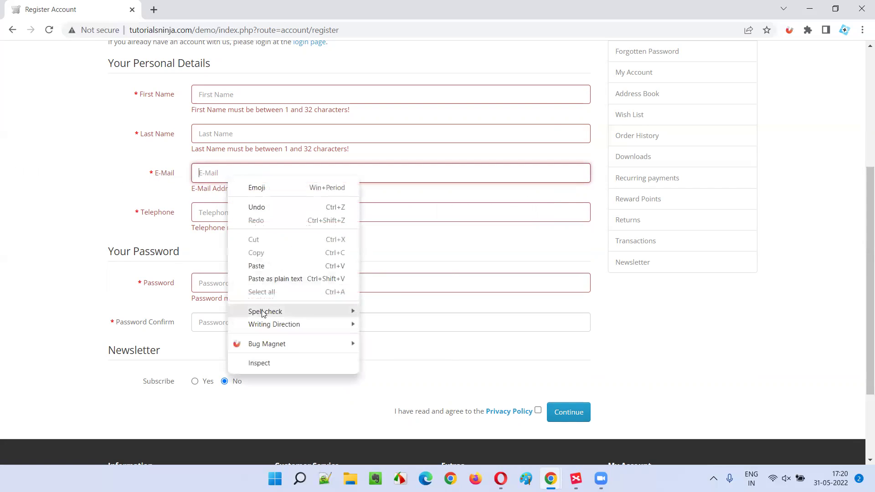
mouse_move(278, 344)
mouse_move(411, 295)
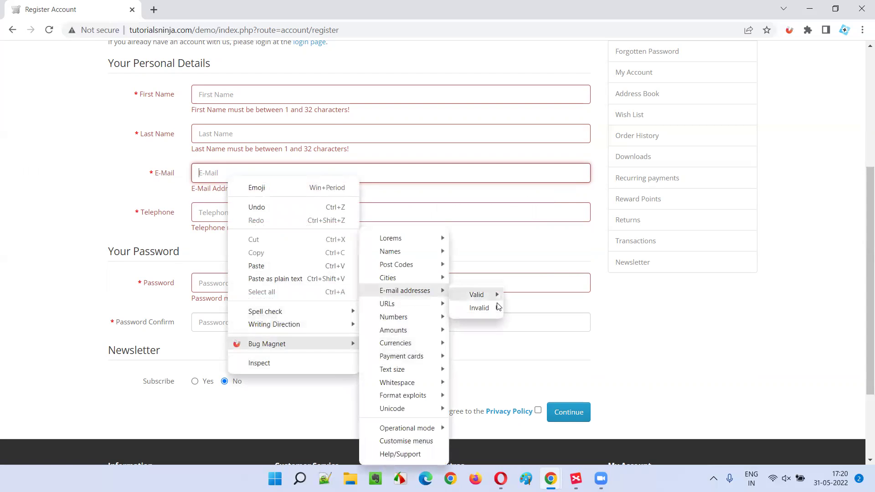
mouse_move(496, 306)
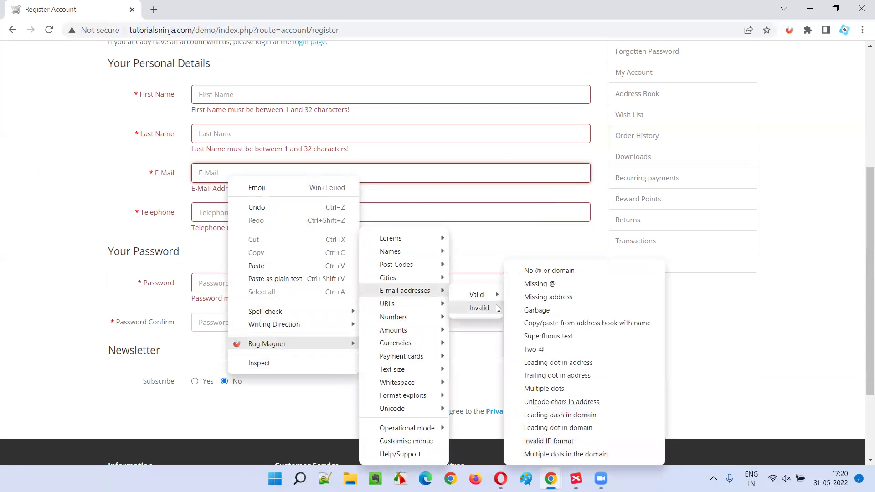
left_click(588, 303)
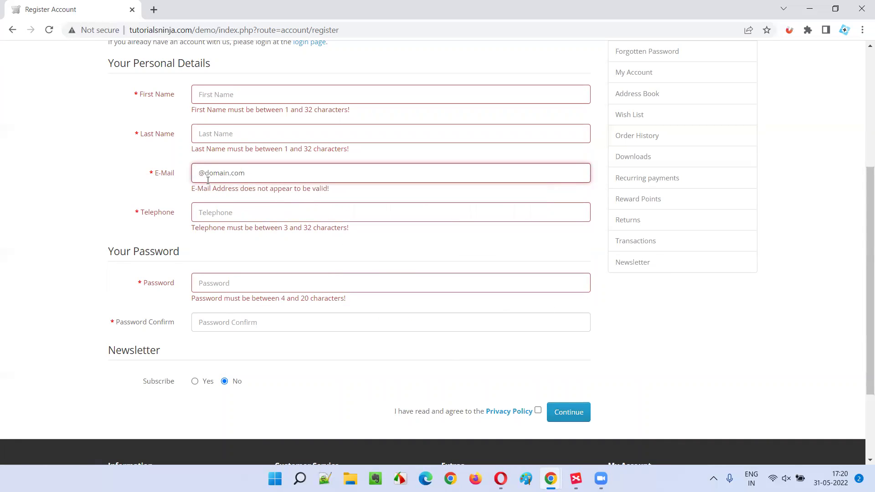
left_click_drag(199, 173, 208, 173)
left_click(569, 412)
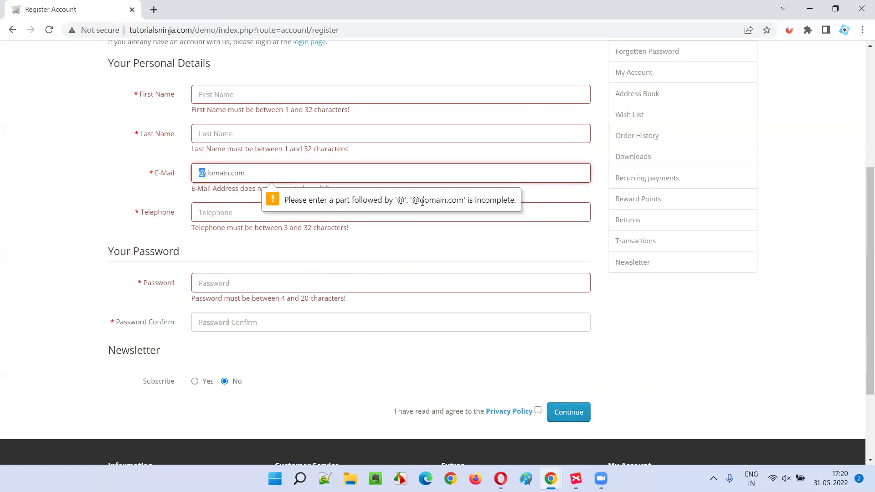
left_click(319, 177)
left_click(568, 413)
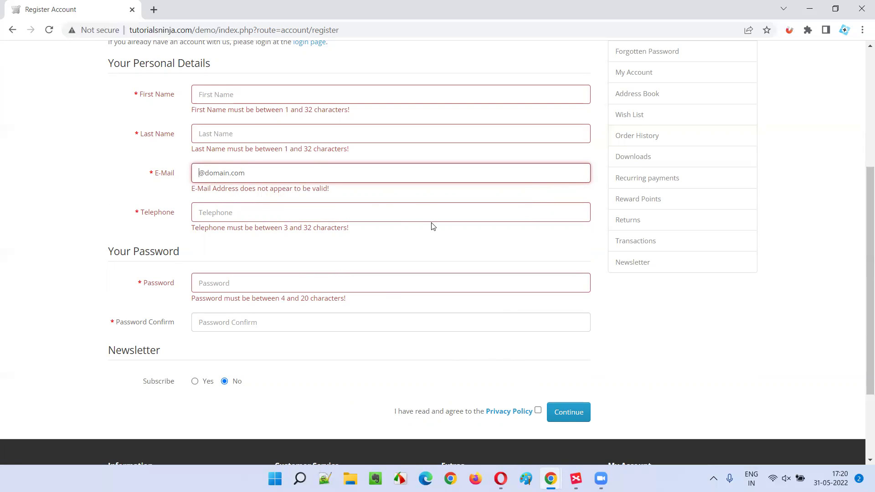
Step: Replace the E-Mail entry with Bug Magnet's invalid "Garbage" value and submit the form to check its validation
left_click_drag(197, 174, 258, 177)
key("BackSpace")
right_click(217, 174)
mouse_move(296, 343)
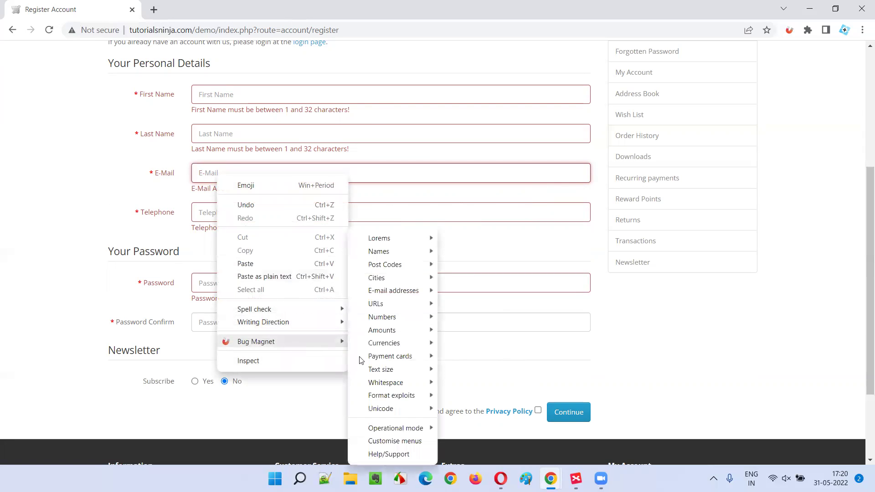
mouse_move(390, 292)
mouse_move(477, 311)
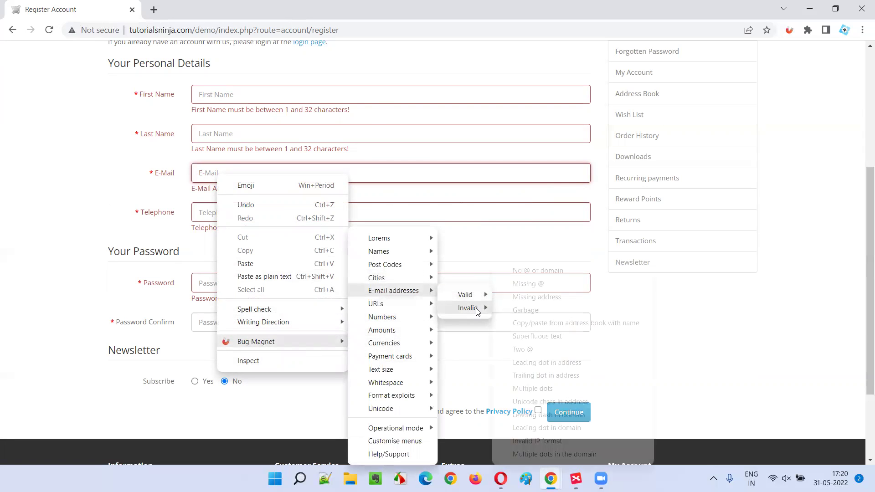
left_click(548, 311)
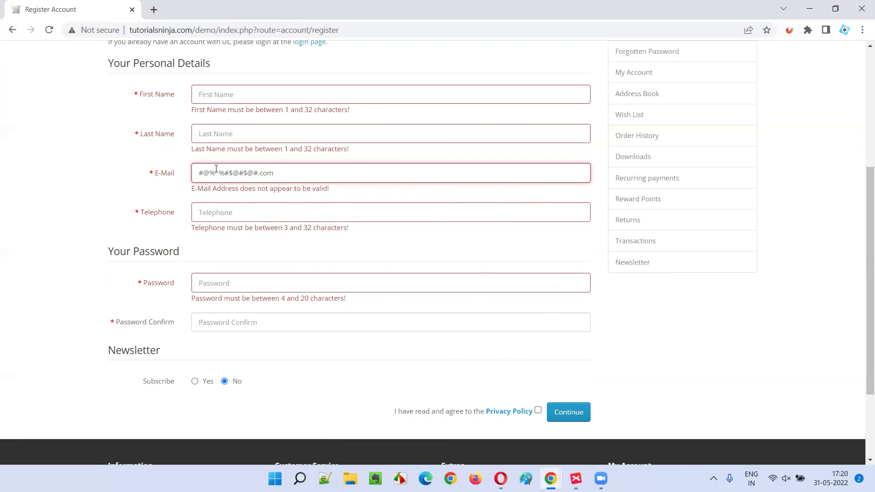
key("ctrl+a")
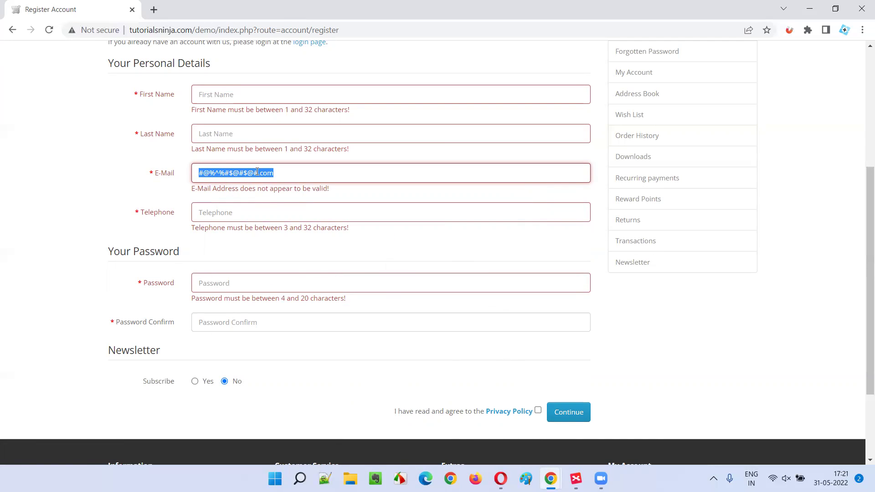
left_click(563, 413)
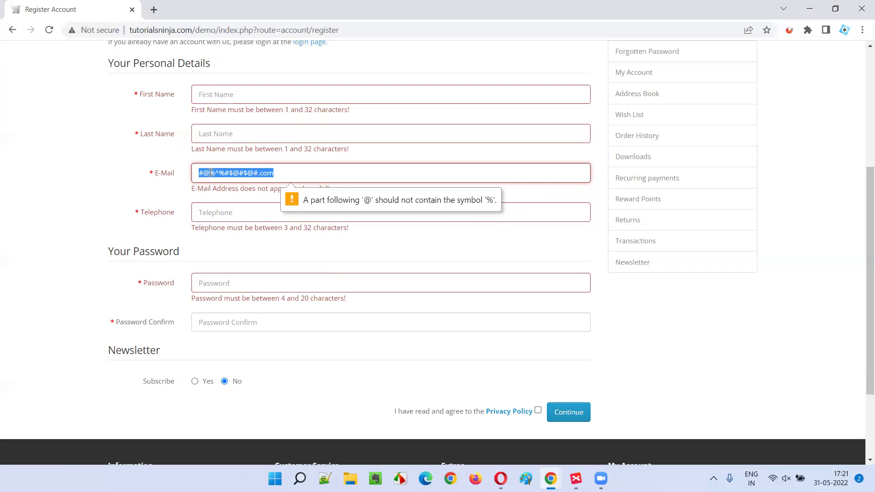
Step: Replace the E-Mail entry with Bug Magnet's invalid "Copy/paste from address book with name" value and submit the form to check its validation
left_click(289, 173)
key("ctrl+a")
key("BackSpace")
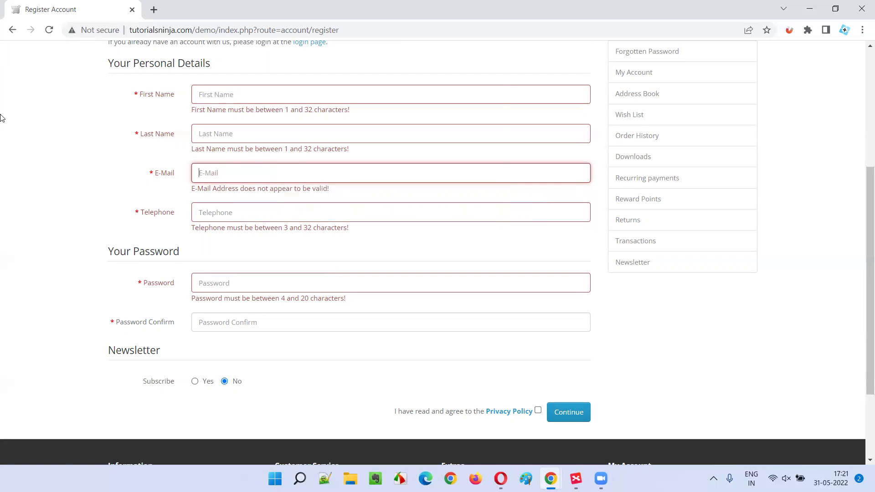
right_click(215, 173)
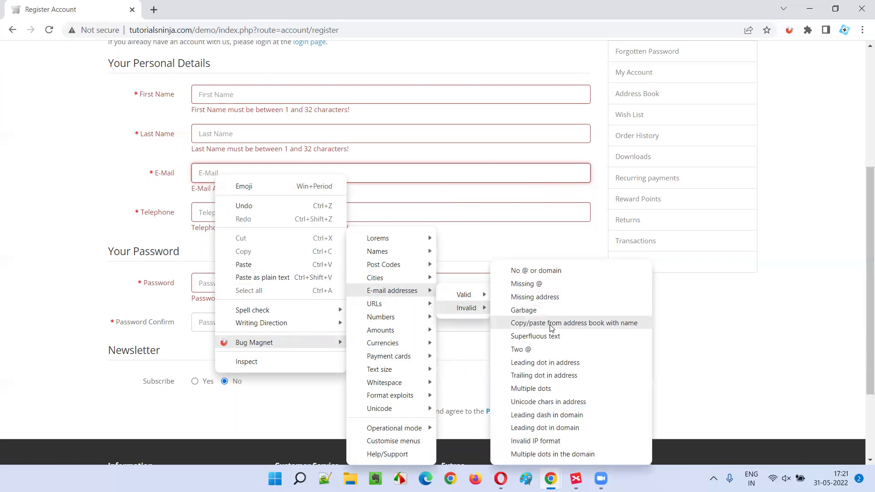
left_click(551, 324)
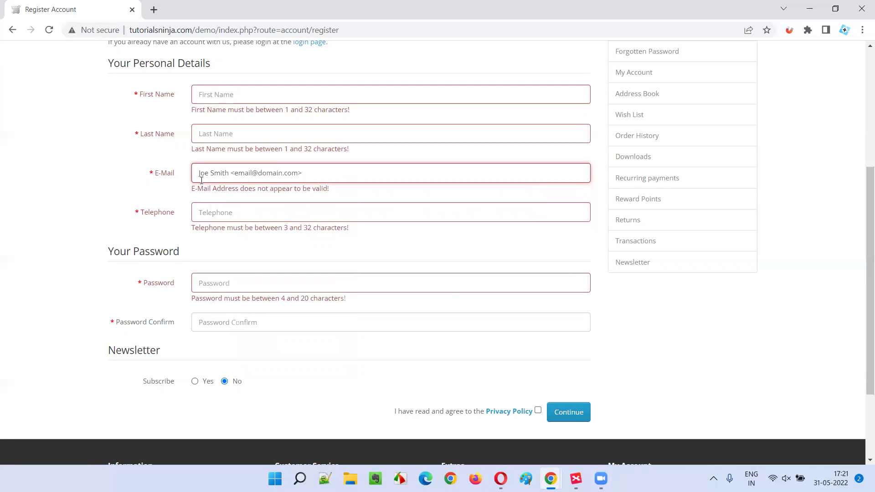
left_click_drag(197, 177, 328, 180)
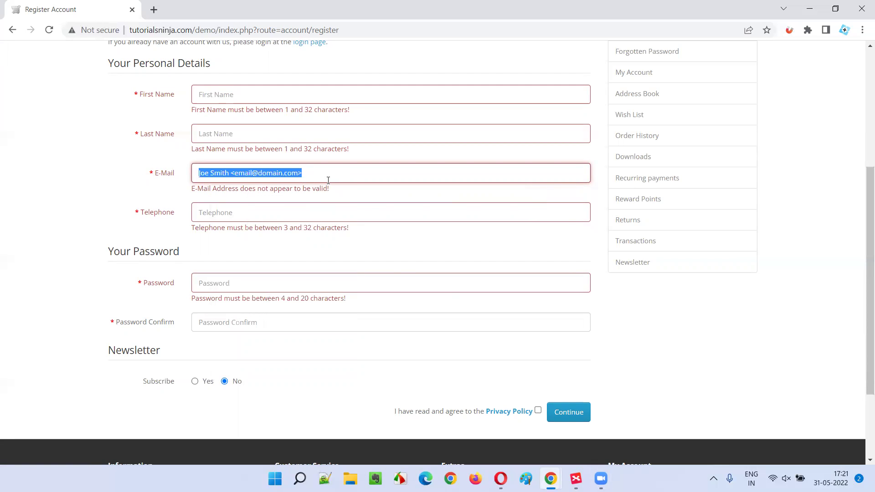
left_click(243, 175)
left_click_drag(234, 174, 297, 176)
left_click(568, 412)
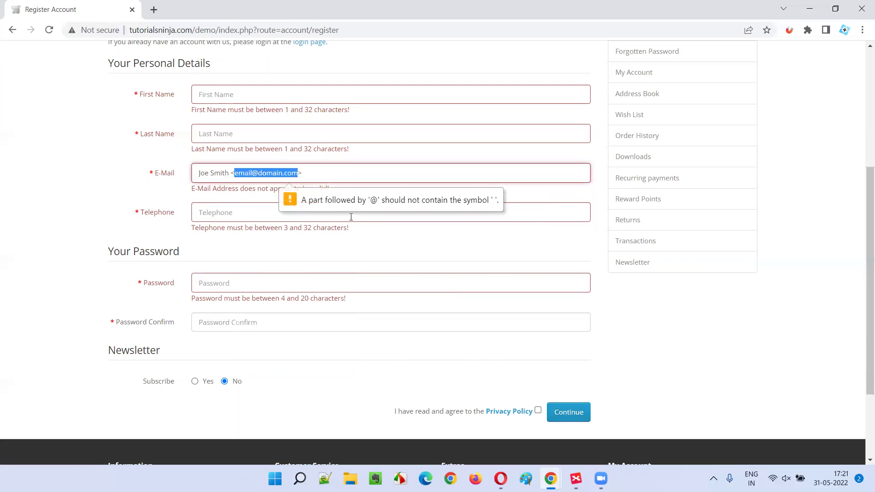
Step: Replace the E-Mail entry with Bug Magnet's invalid "Superfluous text" value and submit the form to check its validation
key("ctrl+a")
key("BackSpace")
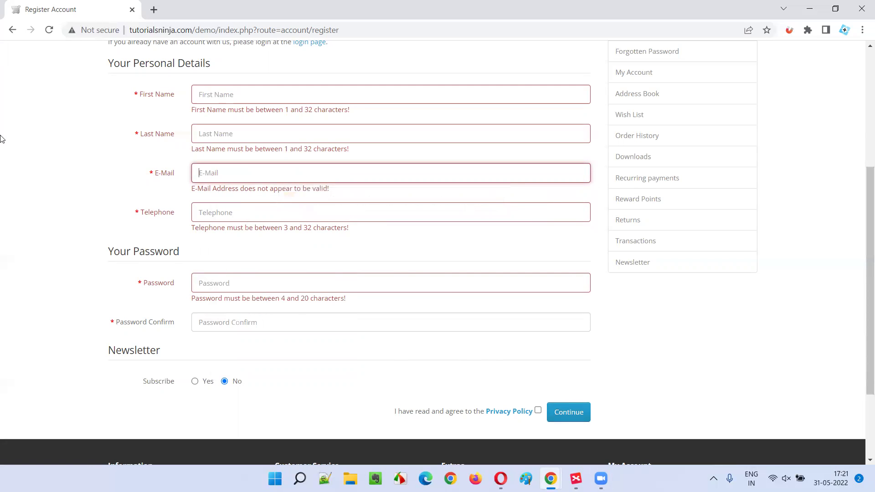
right_click(224, 176)
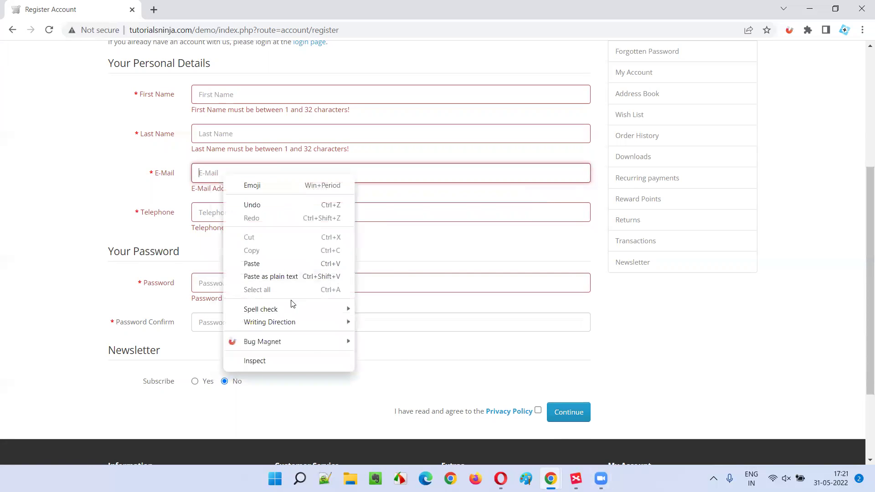
mouse_move(301, 349)
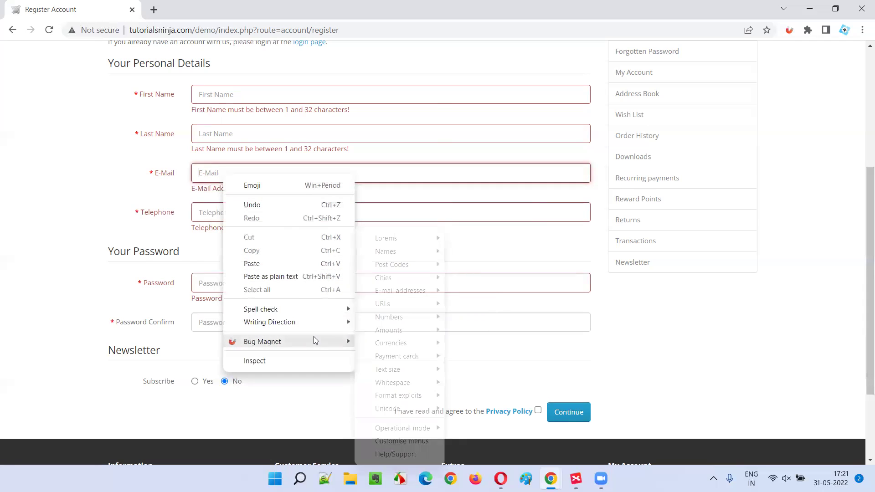
mouse_move(417, 291)
mouse_move(479, 308)
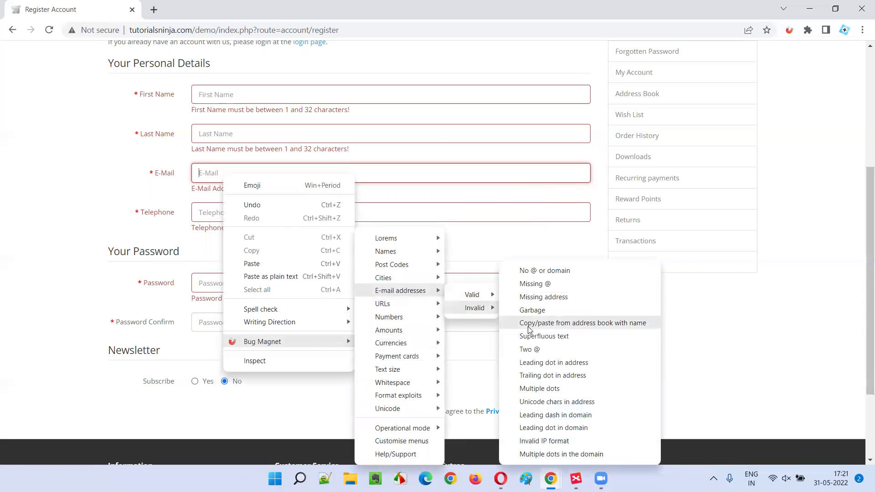
left_click(580, 338)
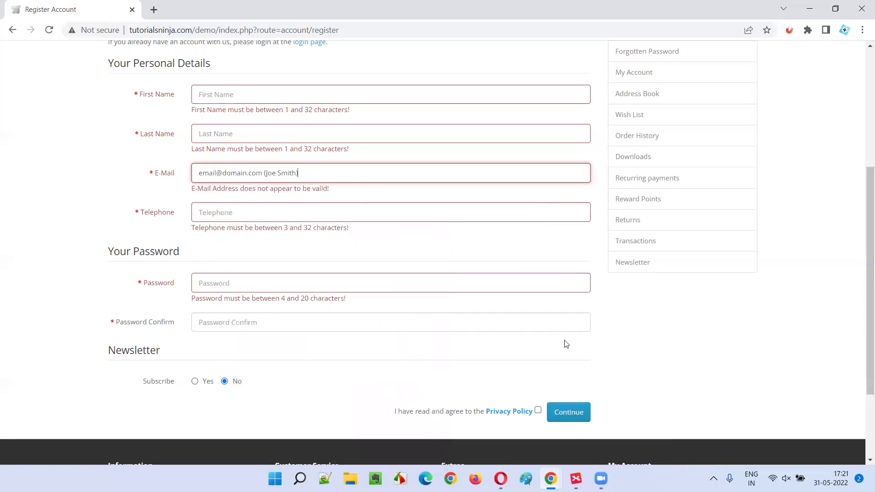
left_click_drag(265, 172, 318, 170)
left_click(569, 412)
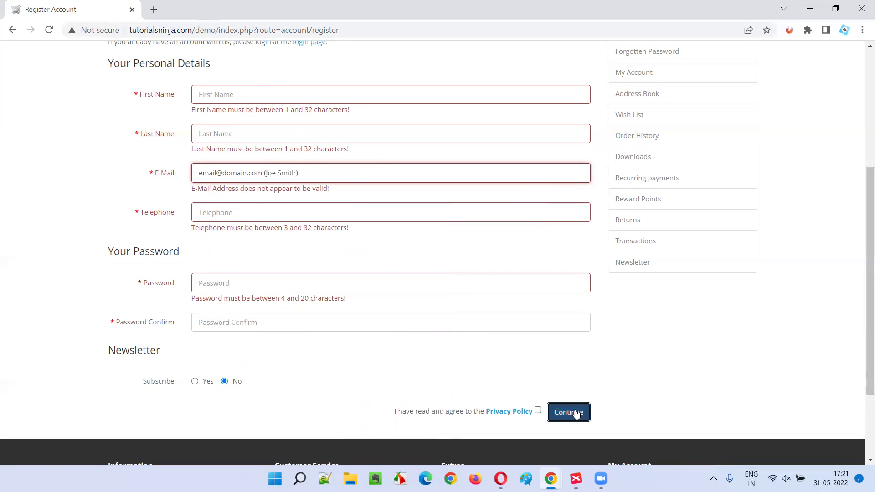
Step: Replace the E-Mail entry with Bug Magnet's invalid "Two @" value and submit the form to check its validation
left_click(323, 172)
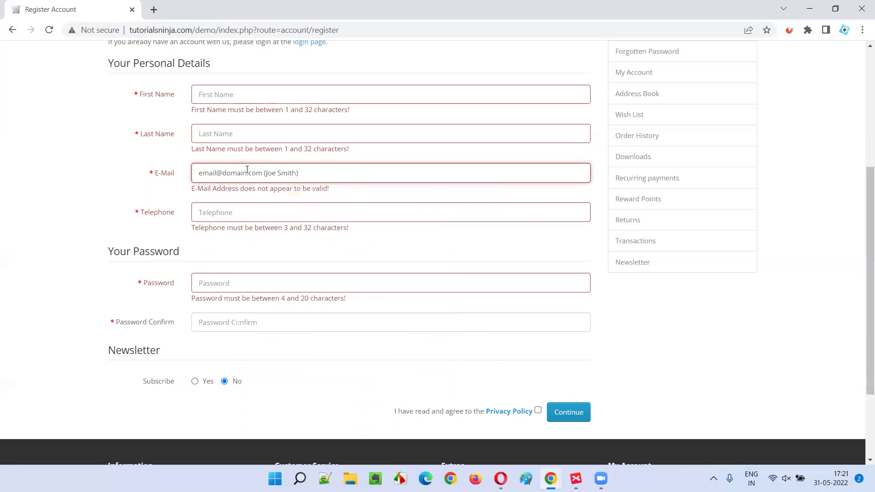
key("ctrl+a")
key("BackSpace")
right_click(229, 169)
mouse_move(324, 336)
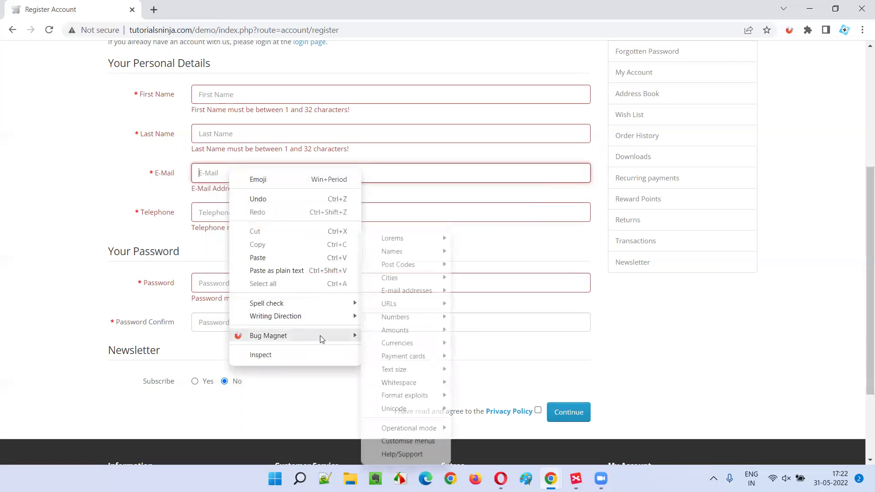
mouse_move(426, 293)
mouse_move(483, 308)
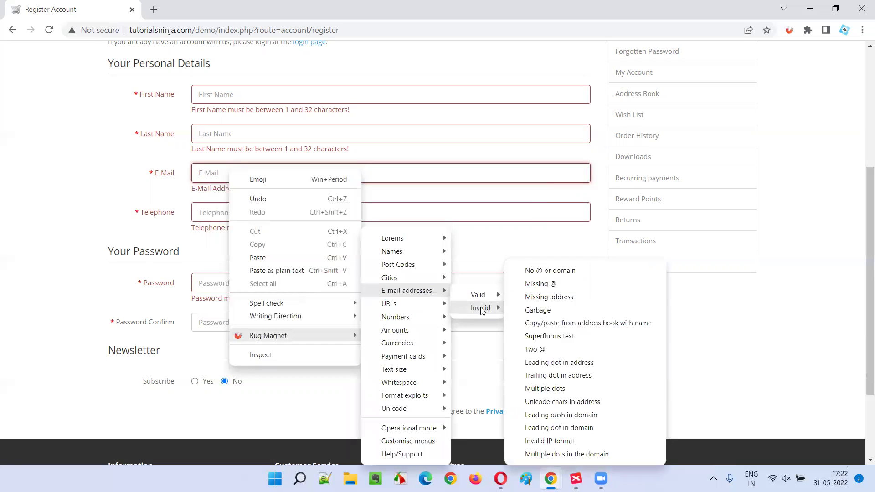
left_click(540, 351)
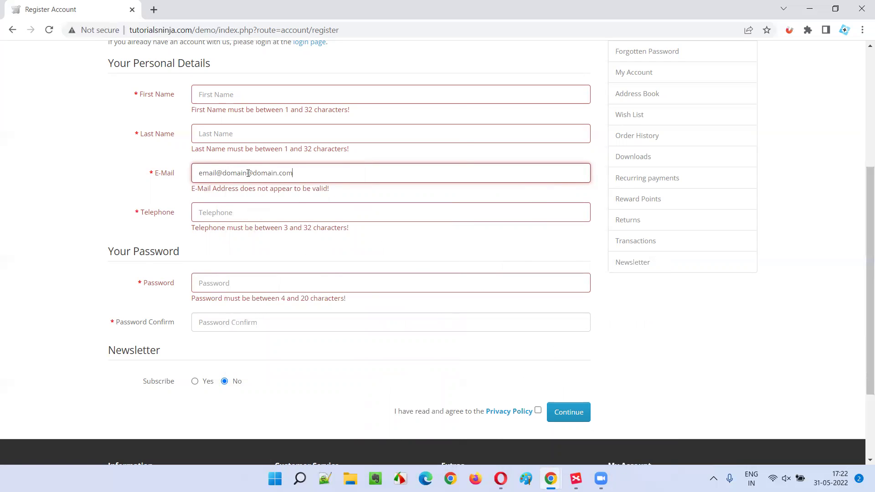
left_click(579, 412)
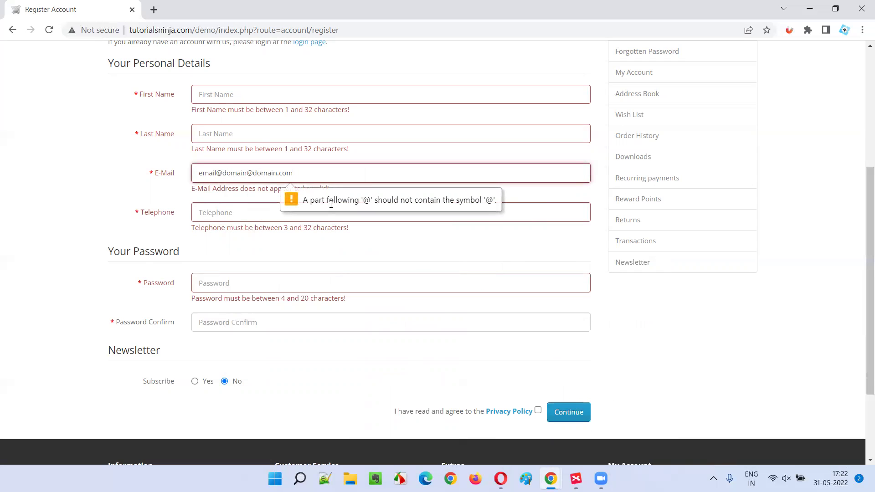
Step: Replace the E-Mail entry with Bug Magnet's invalid "Trailing dot in address" value and submit the form to check its validation
key("ctrl+a")
key("BackSpace")
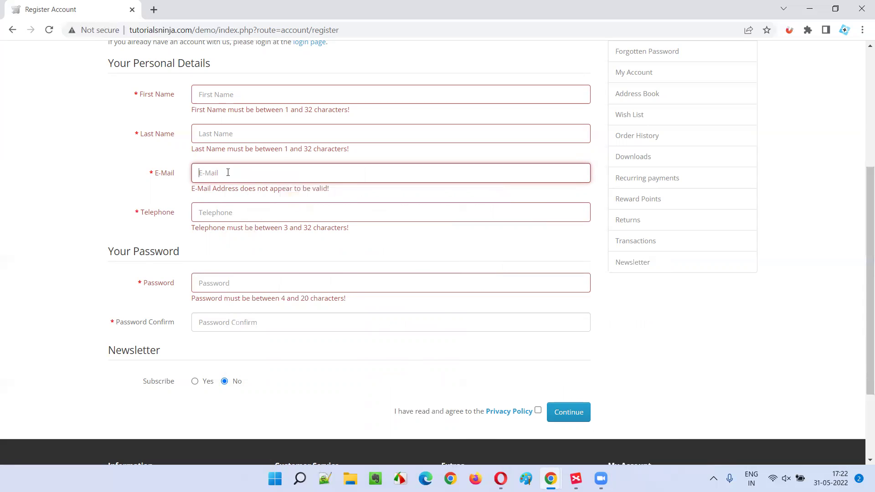
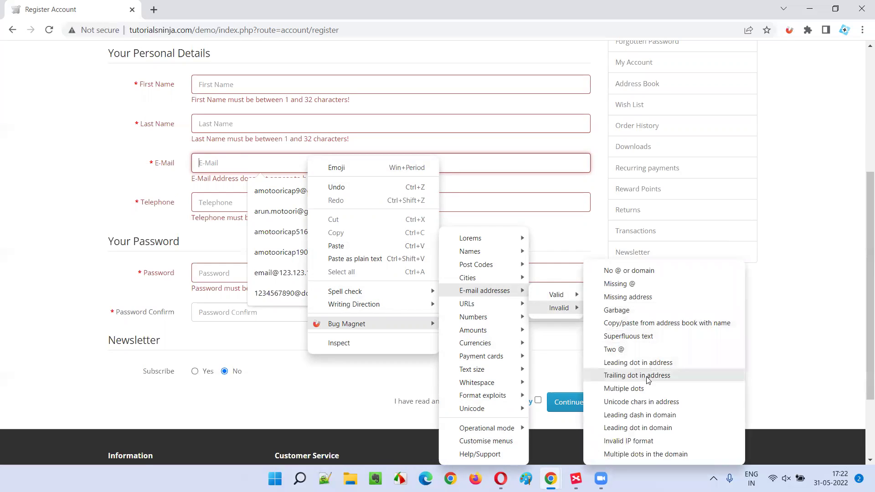
left_click(648, 378)
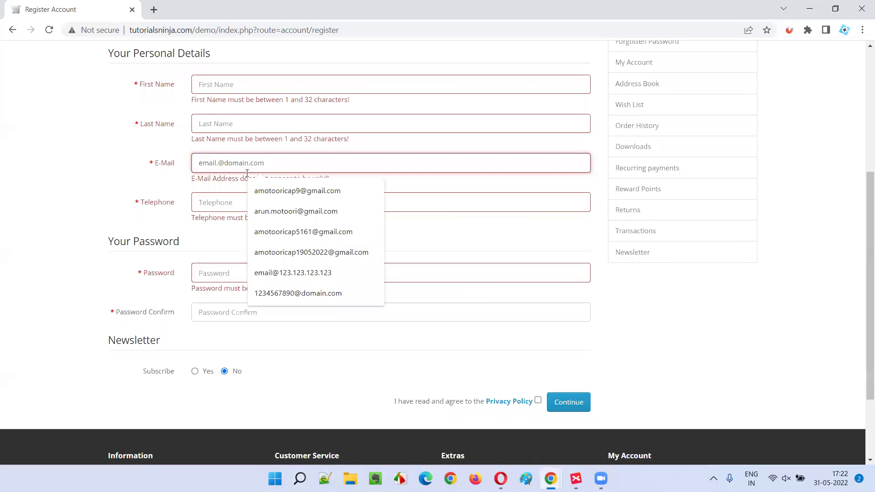
left_click(577, 404)
scroll(231, 249, "down", 4)
Step: Replace the E-Mail entry with Bug Magnet's invalid "Multiple dots" value and submit the form to check its validation
left_click_drag(313, 226, 59, 179)
key("BackSpace")
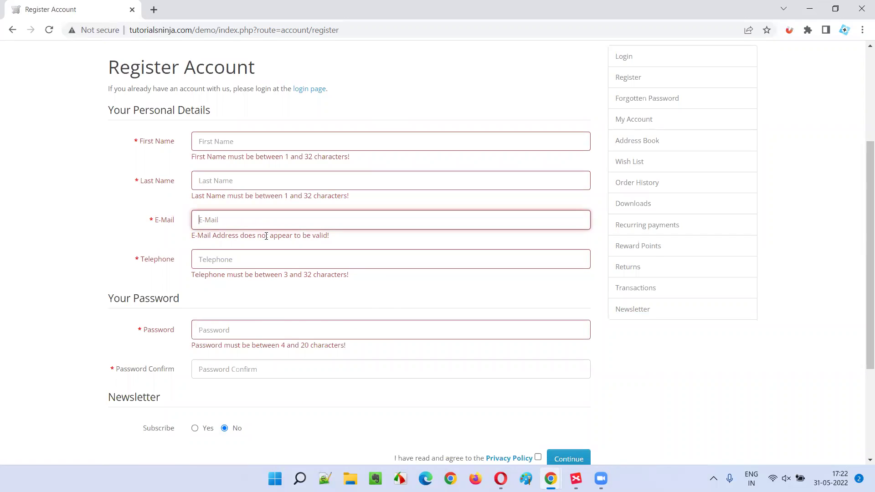
right_click(262, 221)
mouse_move(317, 391)
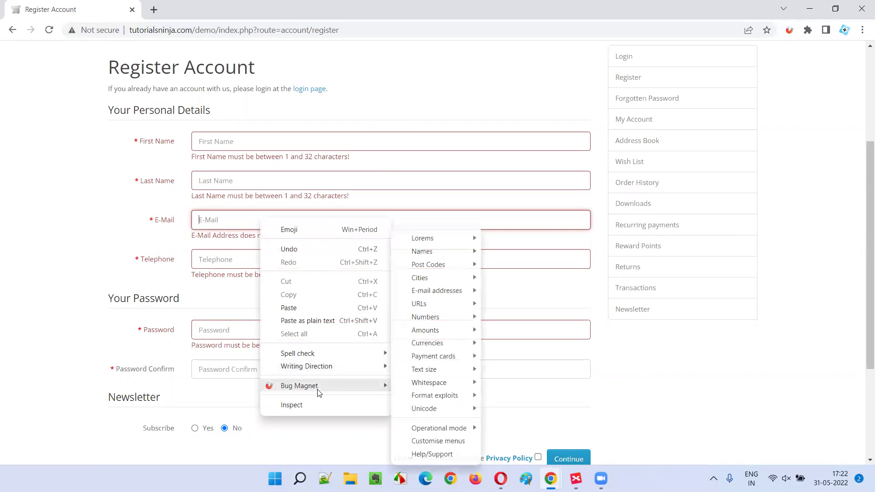
mouse_move(436, 290)
mouse_move(511, 307)
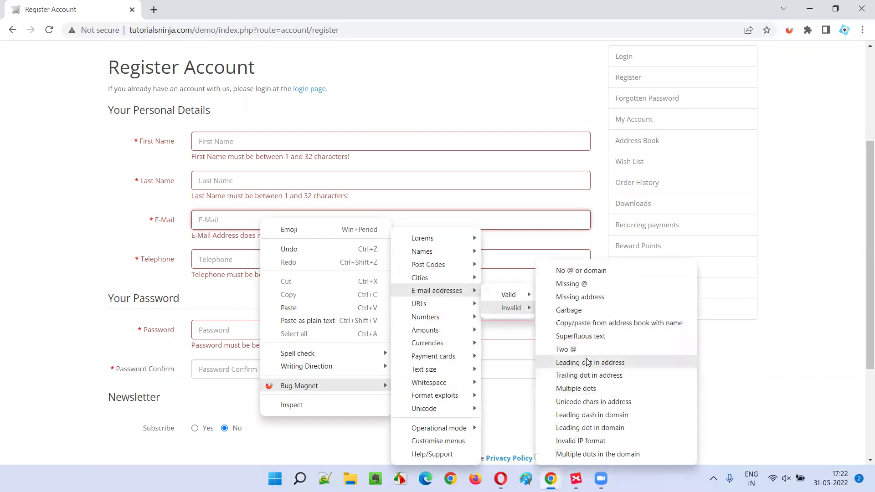
left_click(584, 390)
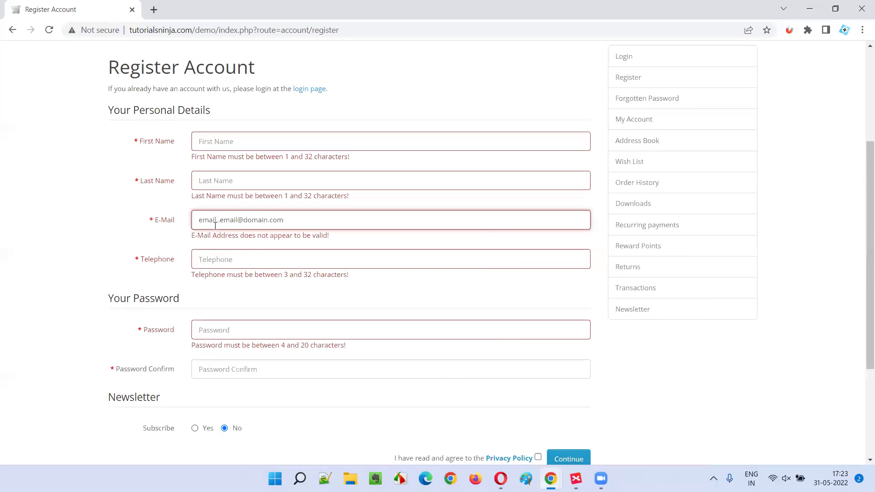
left_click(569, 459)
scroll(236, 246, "down", 4)
left_click_drag(318, 232, 104, 193)
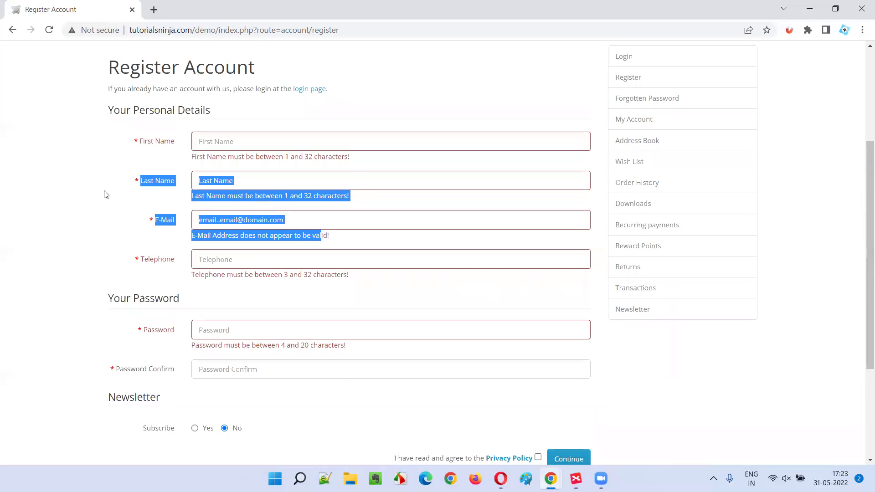
left_click(313, 251)
double_click(222, 220)
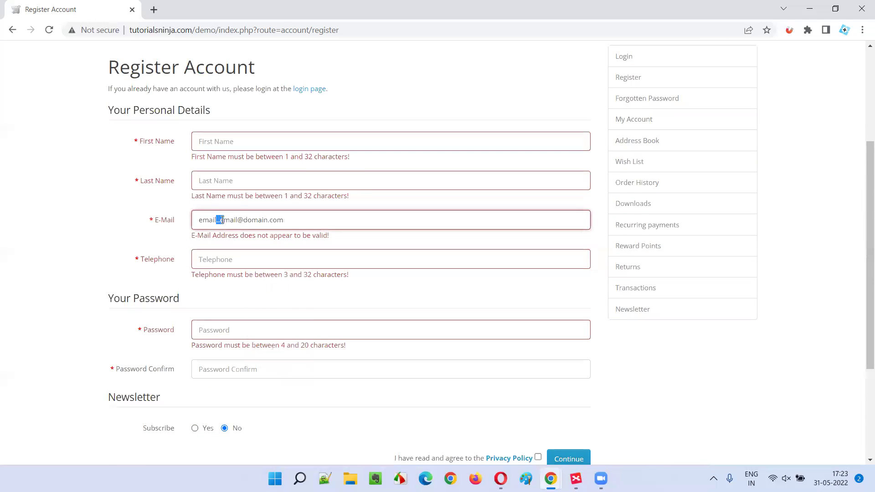
Step: Replace the E-Mail entry with Bug Magnet's invalid "Unicode chars in address" value and submit the form to check its validation
left_click_drag(329, 225, 95, 187)
key("BackSpace")
right_click(228, 222)
mouse_move(312, 394)
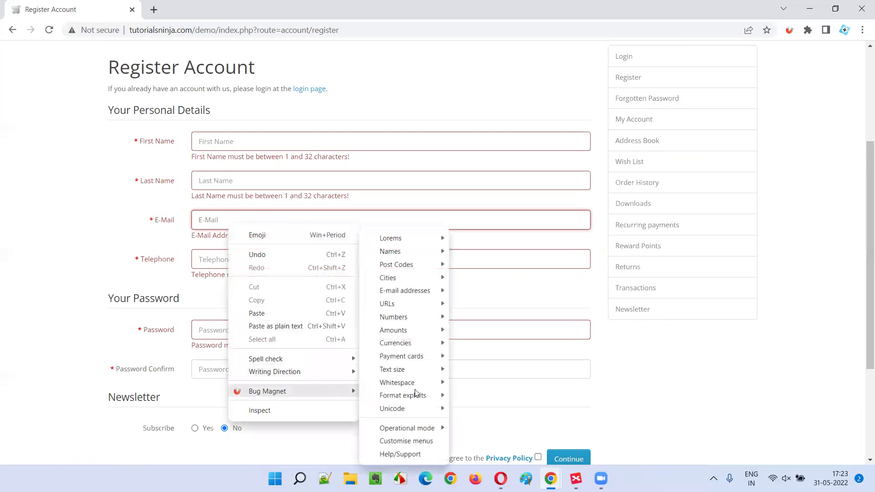
mouse_move(407, 290)
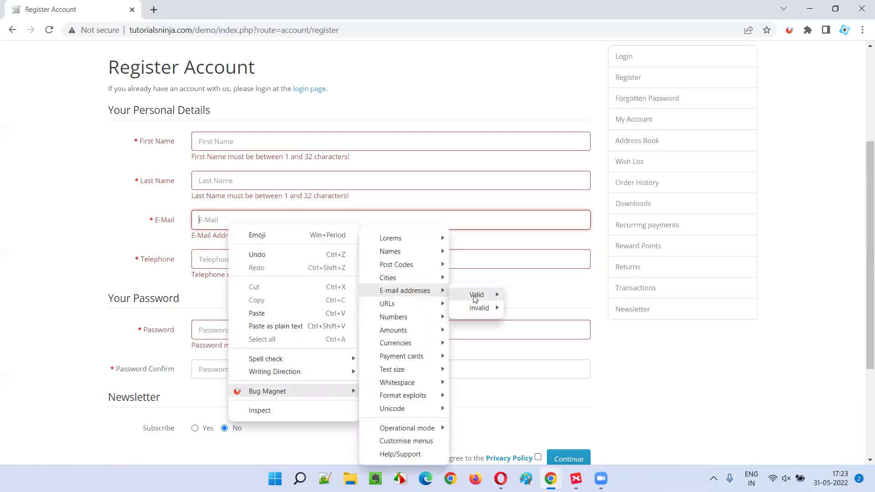
mouse_move(481, 304)
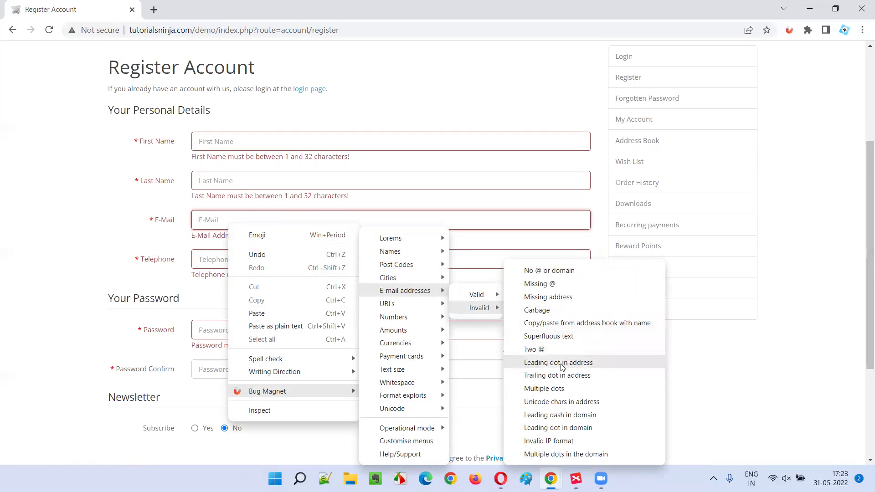
left_click(567, 403)
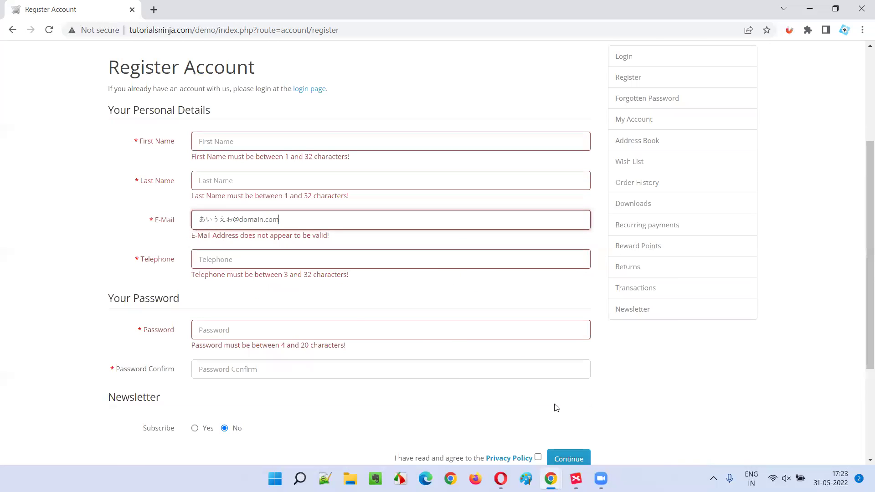
left_click_drag(199, 220, 233, 220)
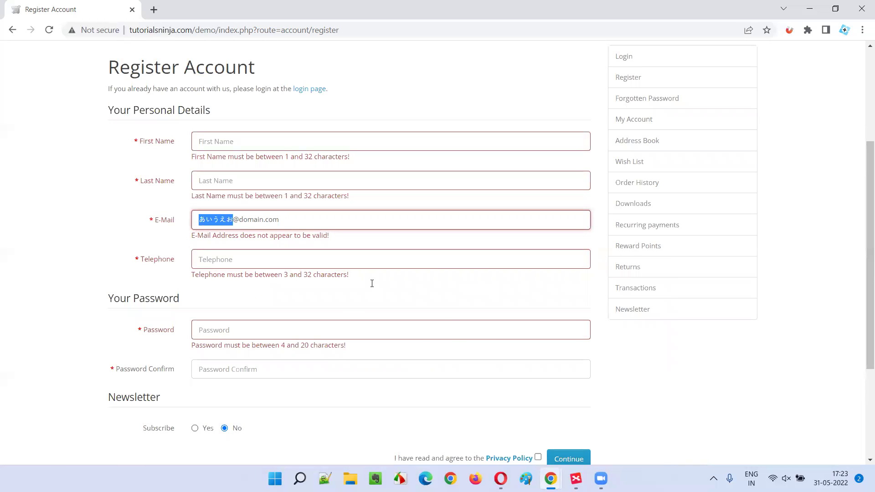
left_click(583, 462)
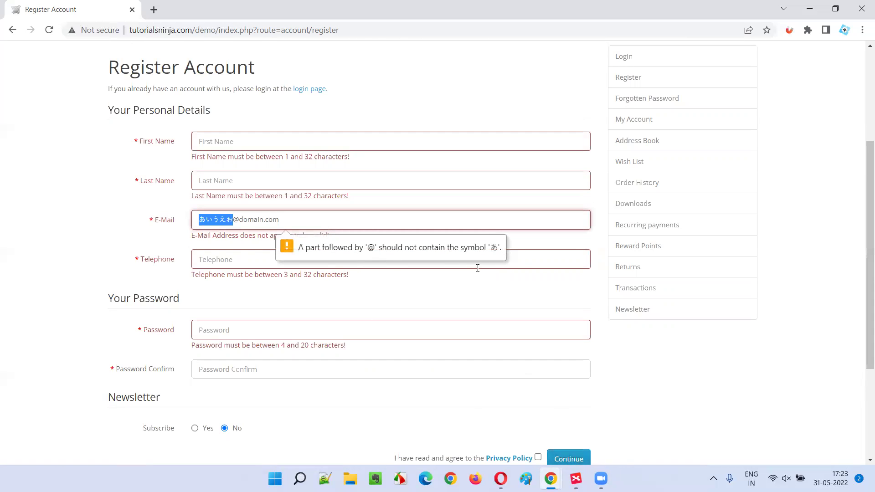
Step: Replace the E-Mail entry with Bug Magnet's invalid "Leading dash in domain" value and submit the form to check its validation
key("ctrl+a")
key("BackSpace")
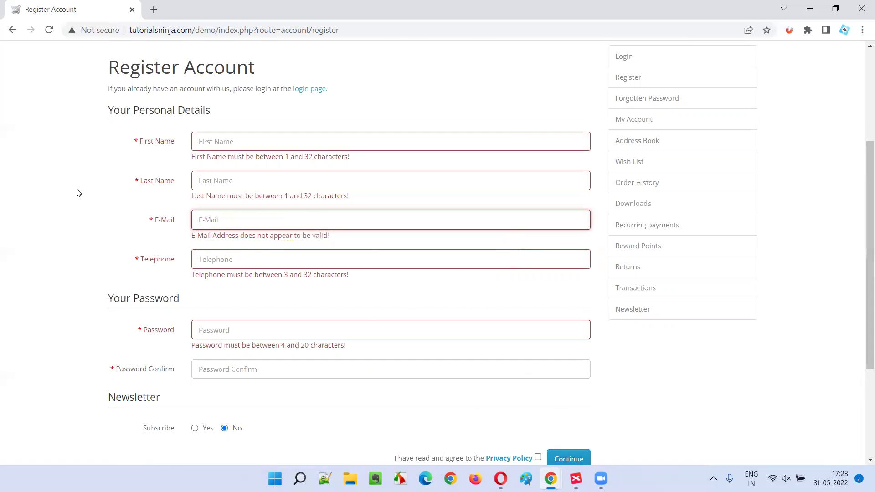
right_click(237, 219)
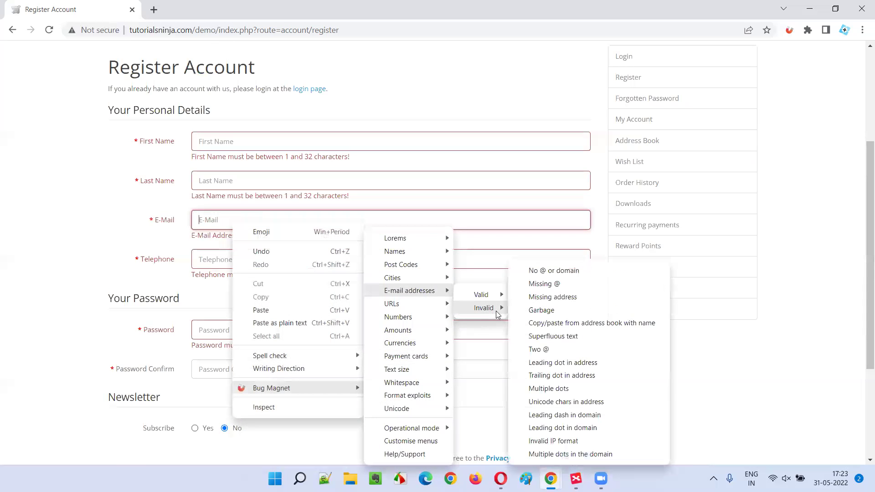
left_click(574, 418)
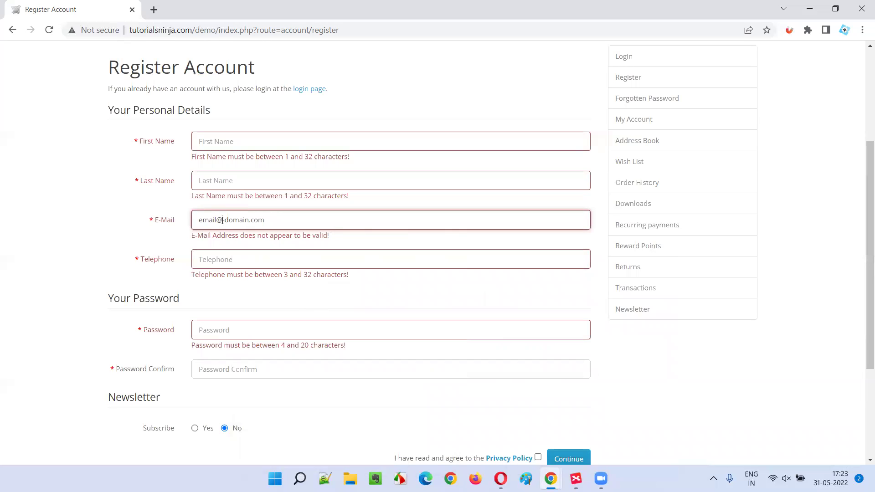
left_click(569, 458)
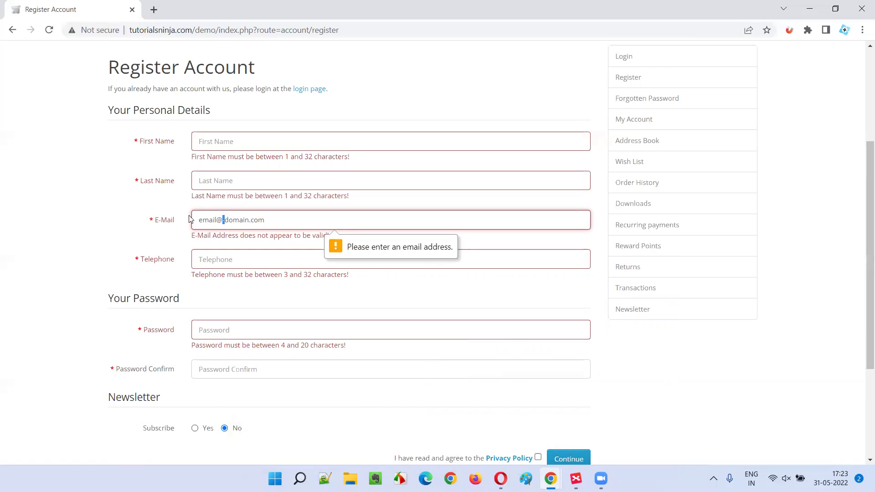
Step: Replace the E-Mail entry with Bug Magnet's invalid "Leading dot in domain" value and submit the form to check its validation
key("ctrl+a")
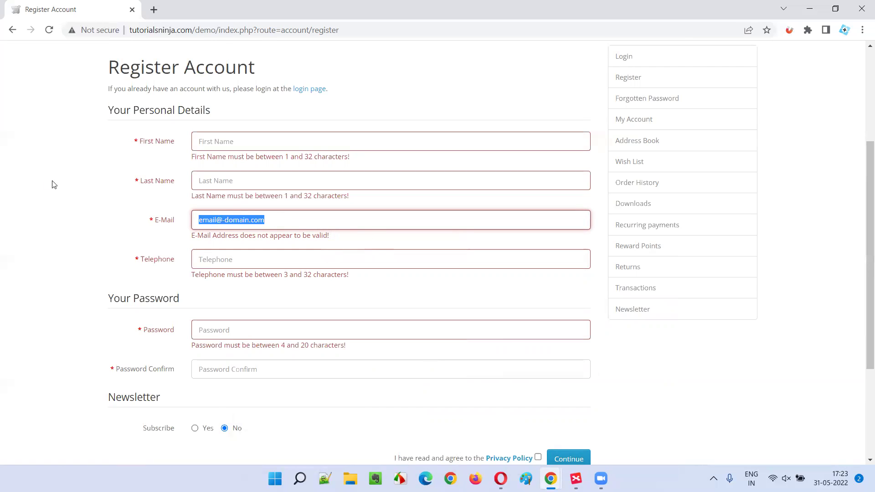
key("BackSpace")
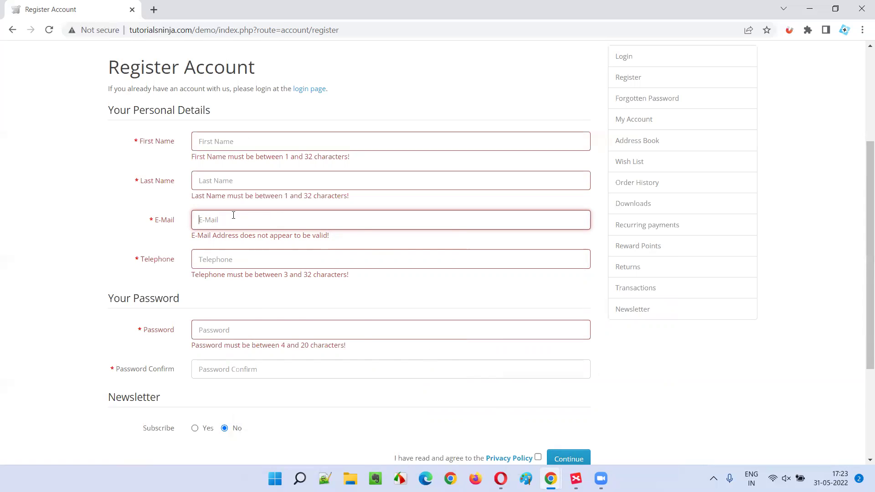
right_click(233, 215)
mouse_move(303, 384)
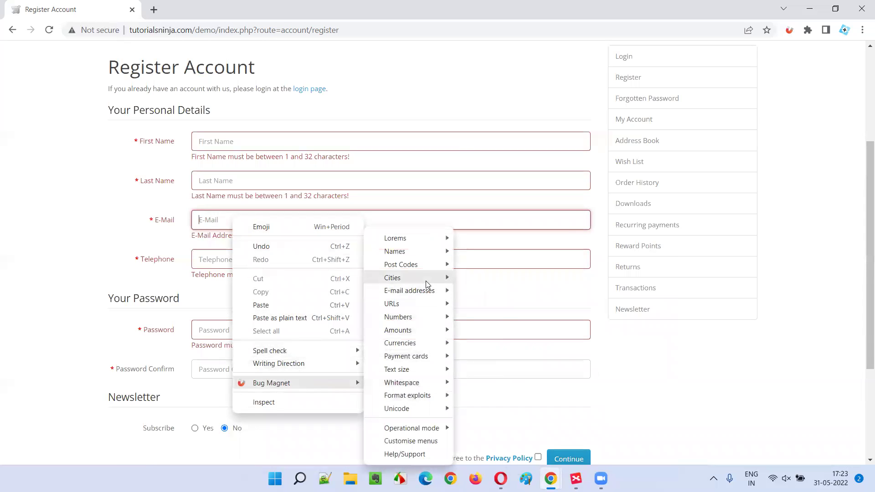
mouse_move(436, 291)
mouse_move(487, 310)
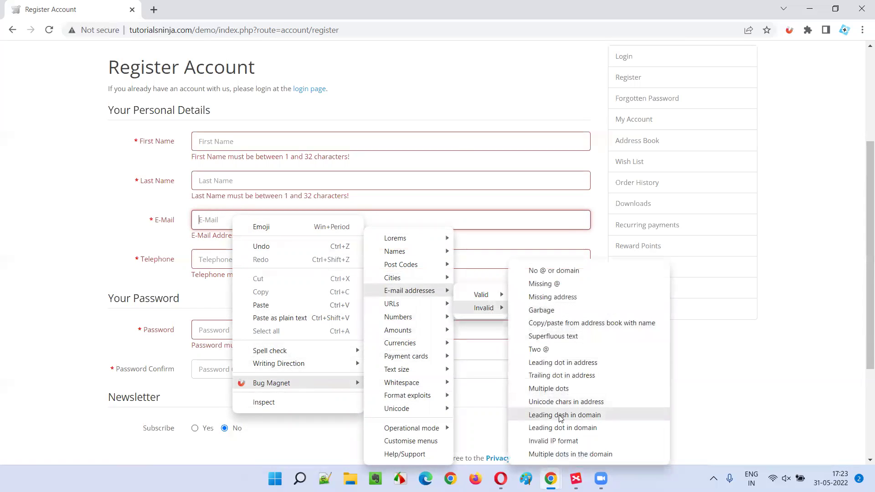
left_click(575, 428)
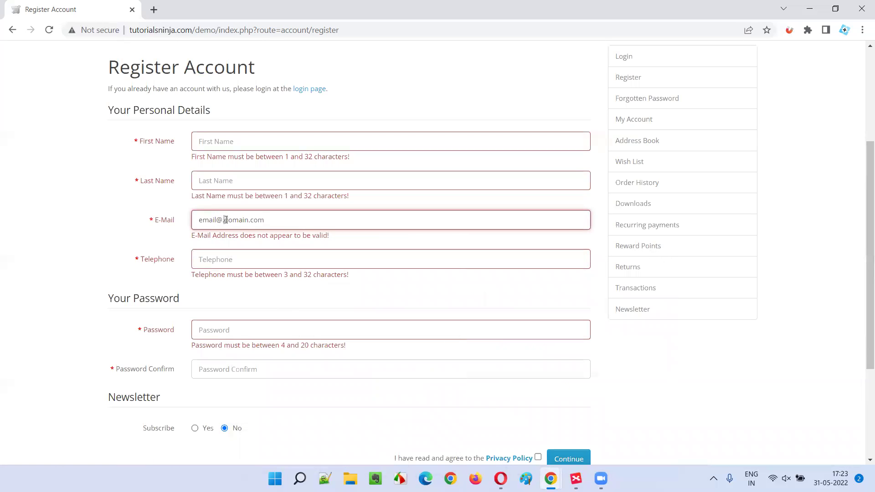
left_click(582, 455)
Step: Replace the E-Mail entry with Bug Magnet's invalid "Invalid IP format" value and submit the form to check its validation
left_click_drag(318, 220, 32, 180)
key("BackSpace")
right_click(255, 212)
mouse_move(322, 381)
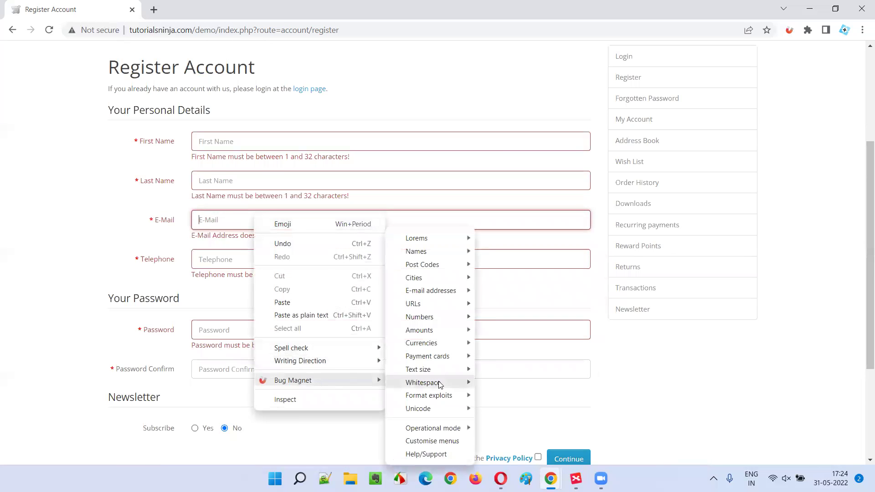
mouse_move(442, 296)
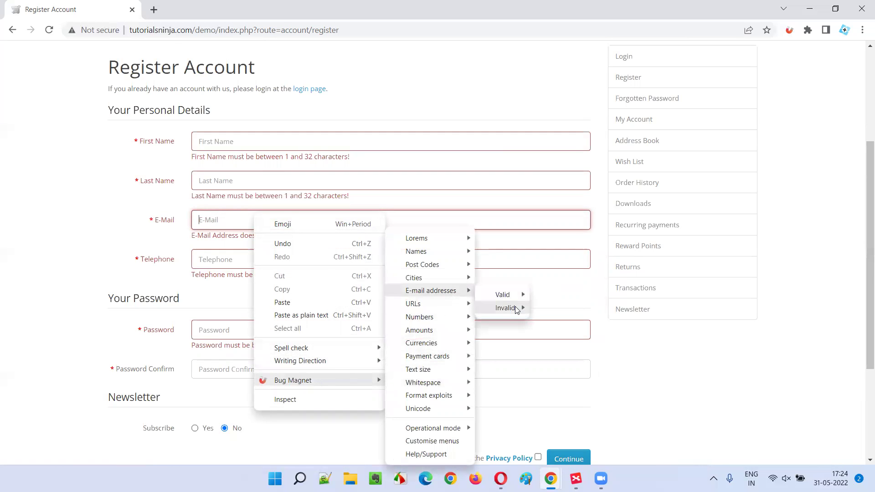
mouse_move(510, 308)
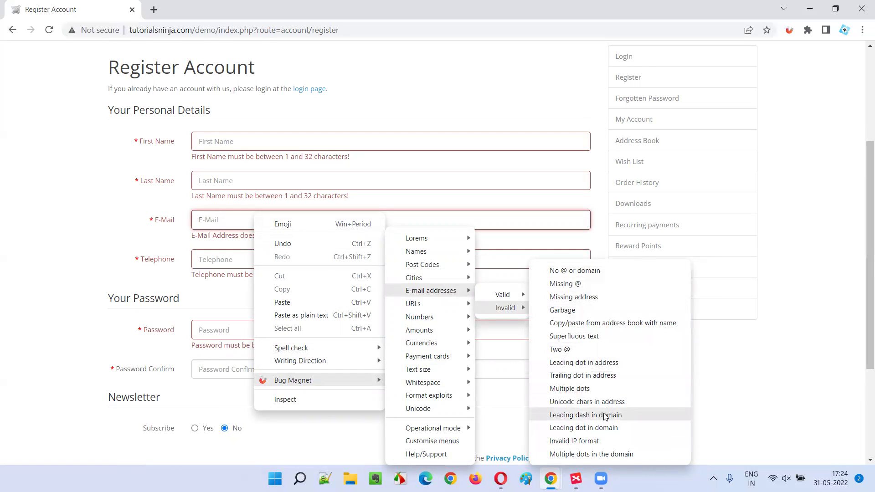
left_click(592, 442)
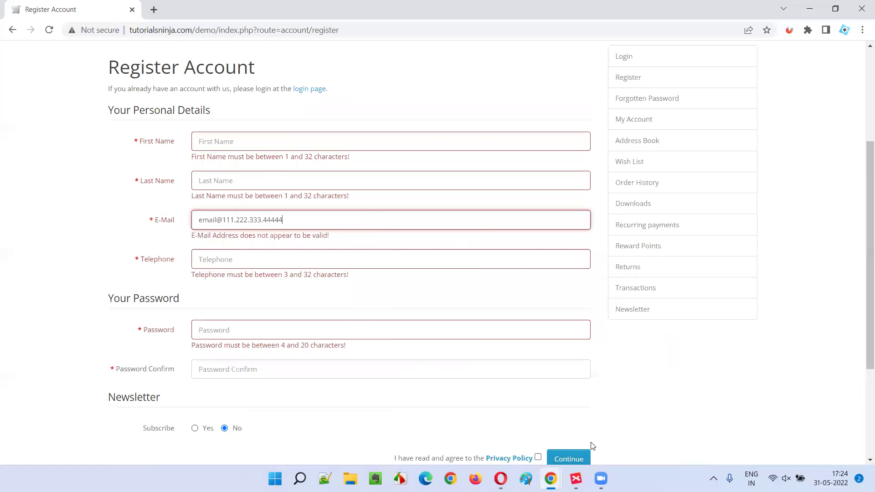
left_click_drag(225, 219, 320, 224)
left_click(560, 456)
scroll(434, 326, "down", 2)
Step: Submit the form with Bug Magnet's invalid "Multiple dots in the domain" value as the E-Mail, and clear the field after the check
triple_click(319, 274)
key("BackSpace")
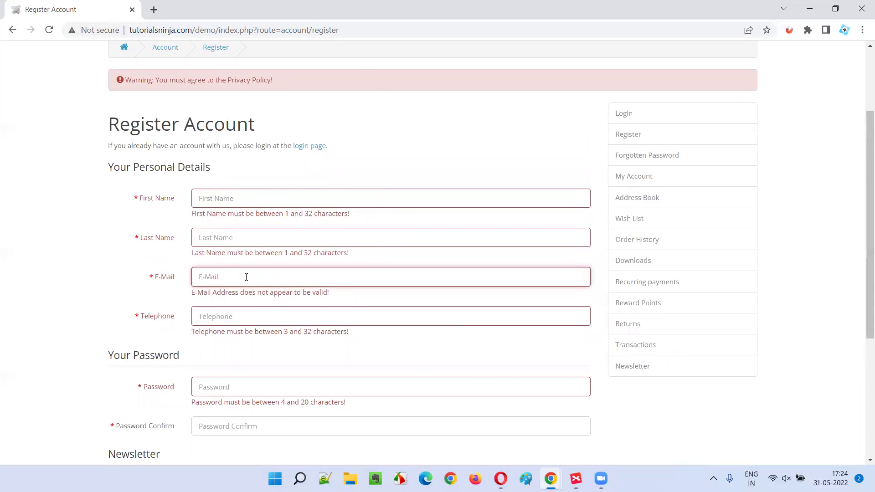
right_click(246, 277)
mouse_move(348, 240)
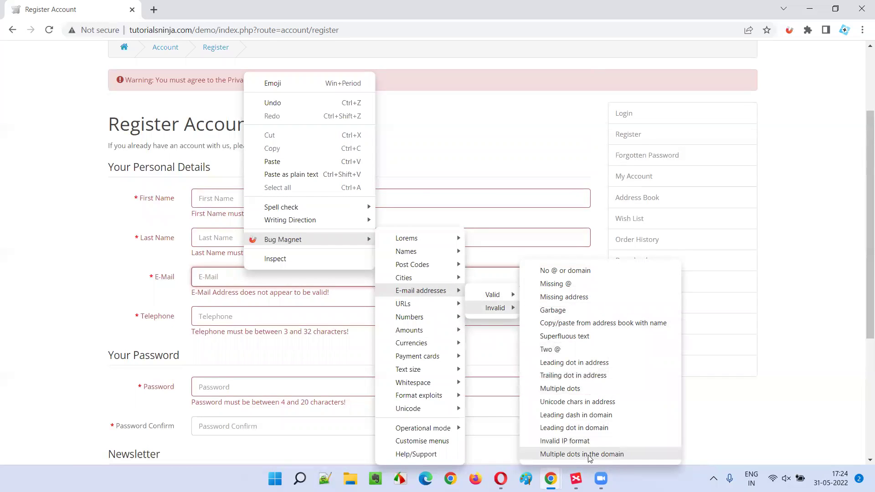
left_click(580, 456)
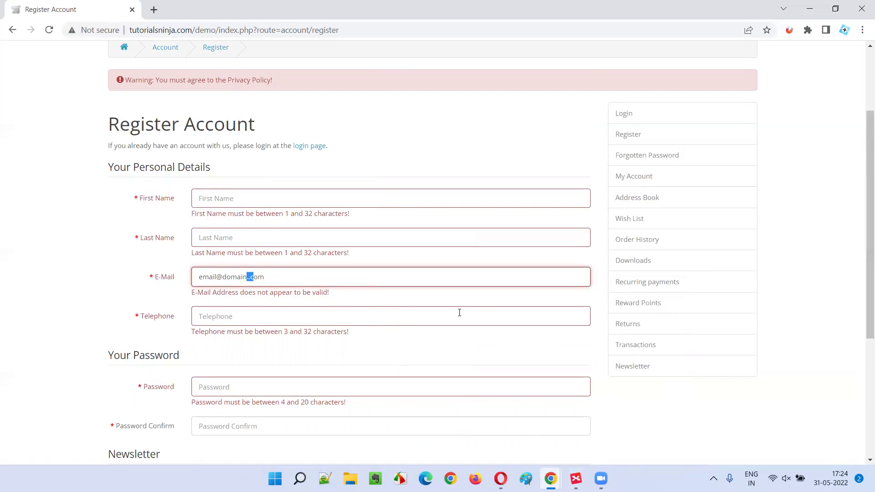
scroll(459, 313, "down", 3)
left_click(565, 347)
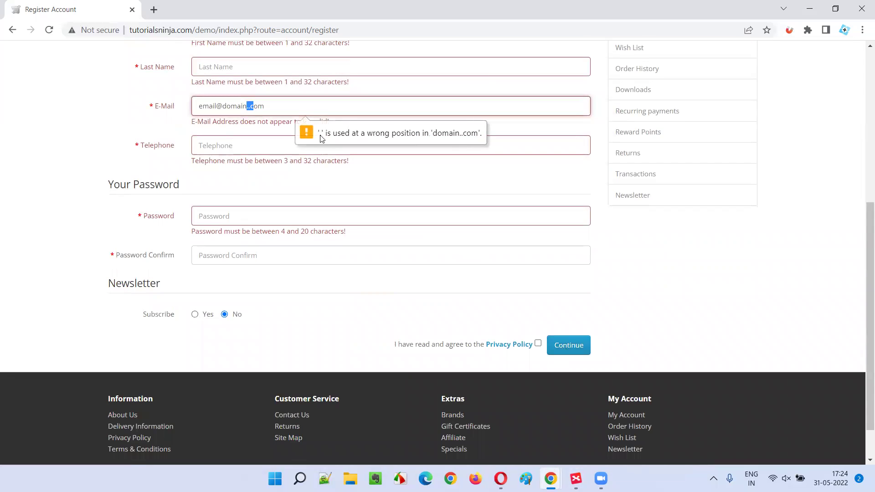
scroll(472, 139, "up", 3)
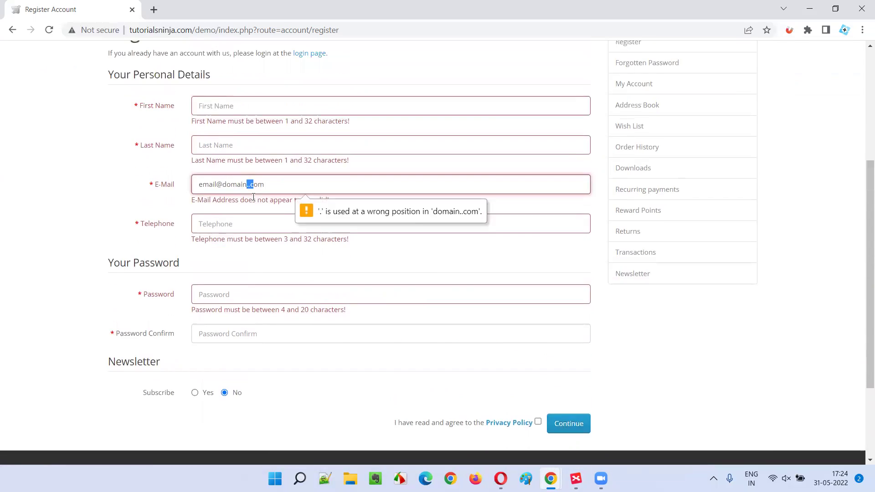
key("ctrl+a")
key("BackSpace")
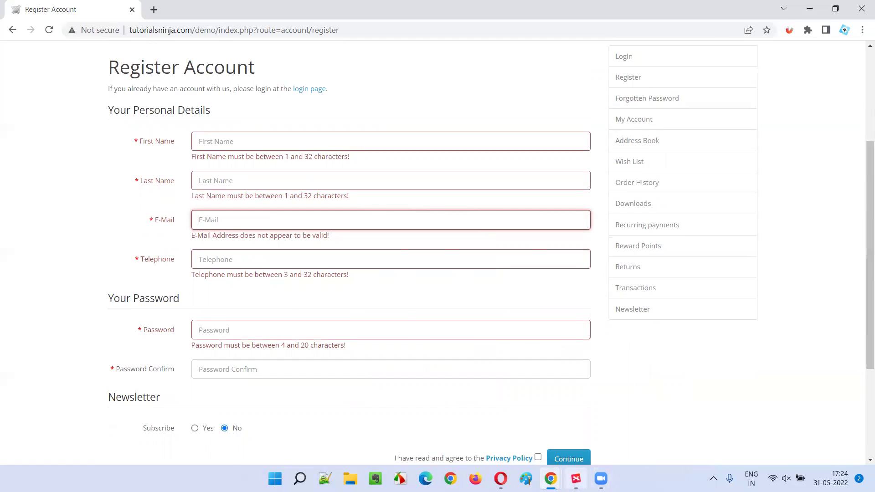
Step: Switch to the XMind map "Verifying Email Address", and from there to the Evernote note on email address verification cases in Chrome
left_click(575, 479)
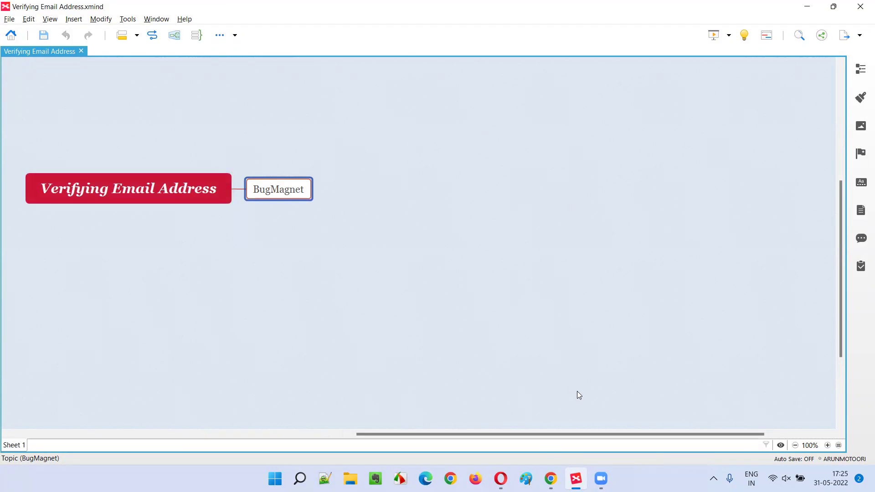
mouse_move(550, 479)
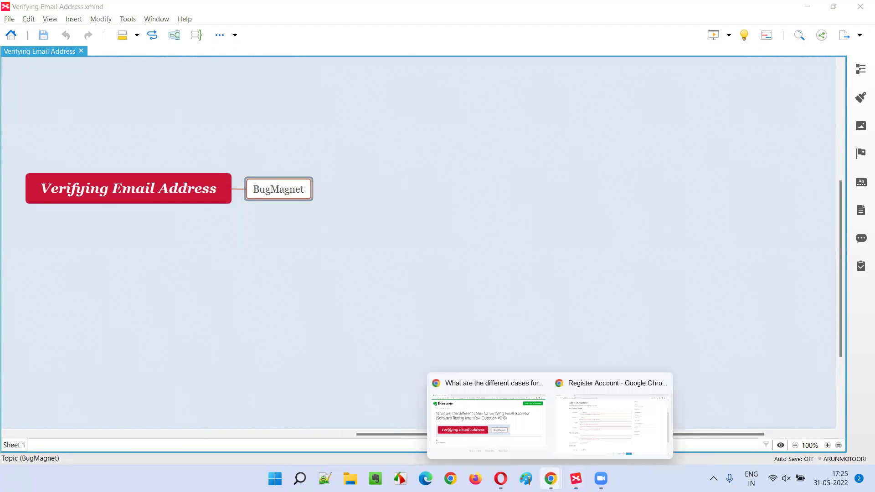
left_click(527, 421)
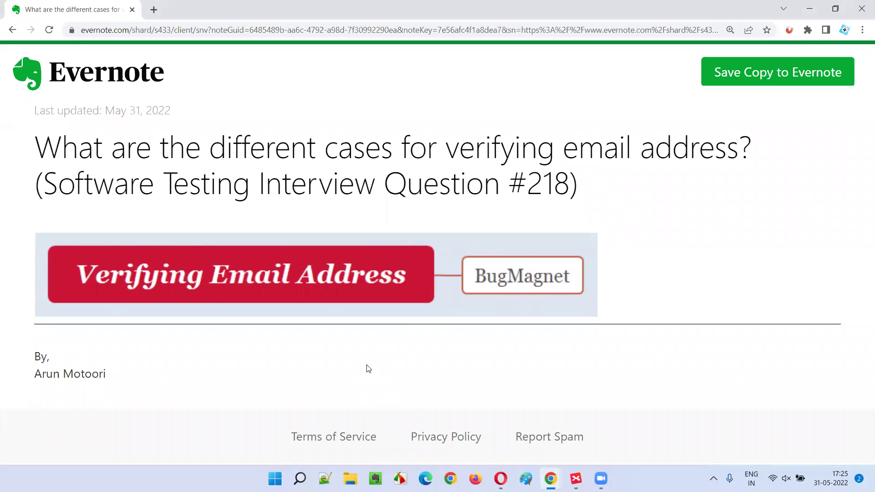